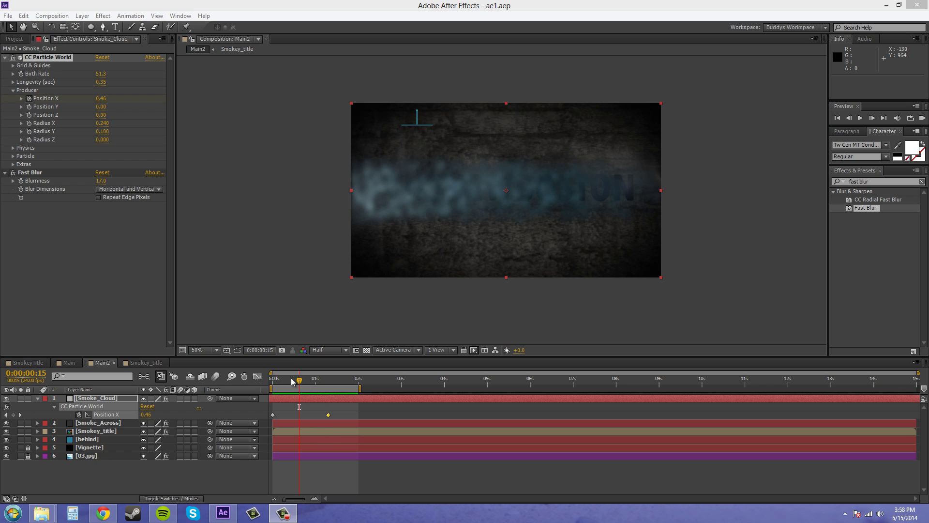
Step: Extend the work area to the end of the 15-second Main2 composition and collapse the Smoke_Cloud layer's properties
{"action": "left_click_drag", "start_coordinate": [299, 383], "coordinate": [317, 389]}
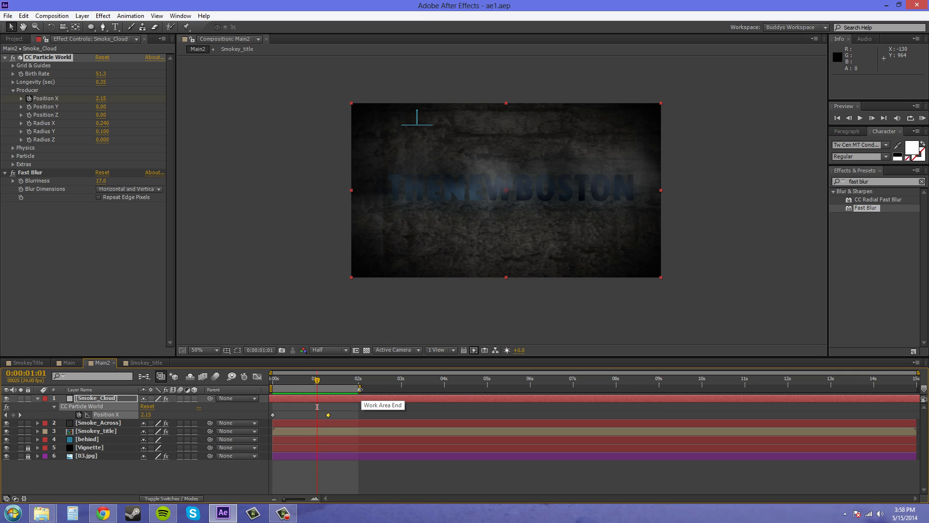
{"action": "left_click_drag", "start_coordinate": [359, 389], "coordinate": [924, 409]}
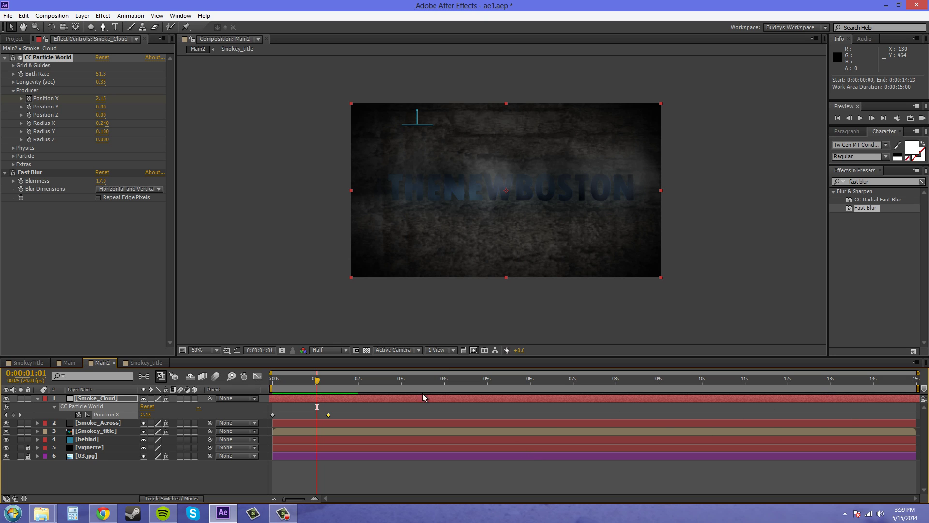
{"action": "left_click_drag", "start_coordinate": [315, 381], "coordinate": [288, 398]}
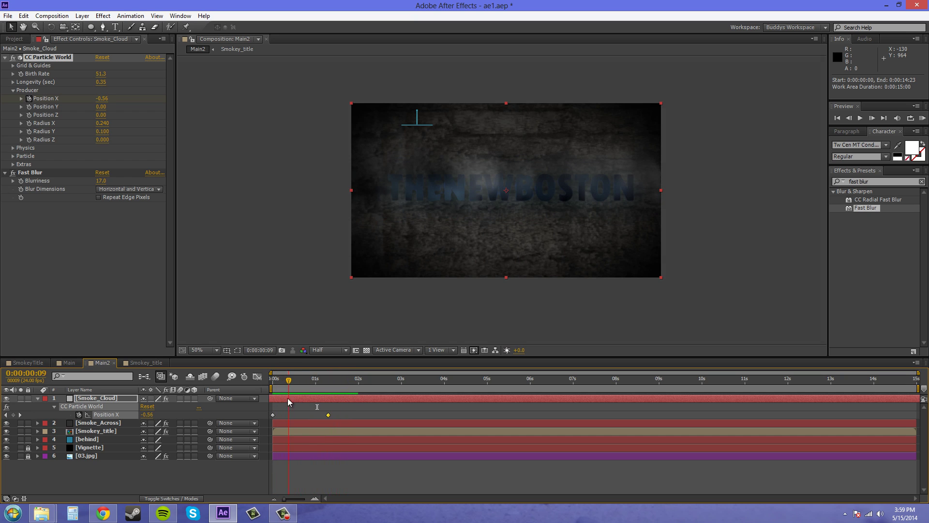
{"action": "left_click", "coordinate": [38, 398]}
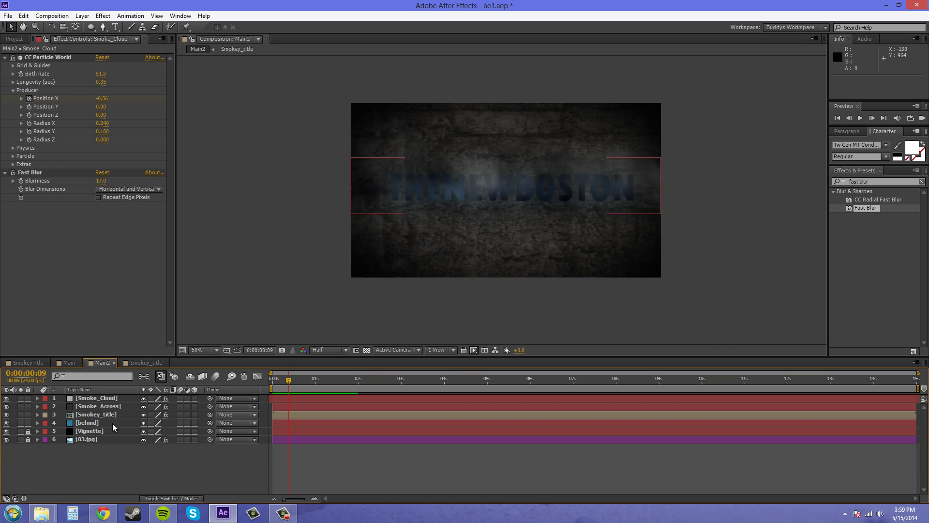
Step: Draw a wide rounded rectangular mask about 1360 by 196 pixels around the title text on the Smokey_title layer
{"action": "left_click", "coordinate": [103, 408]}
{"action": "left_click", "coordinate": [115, 414]}
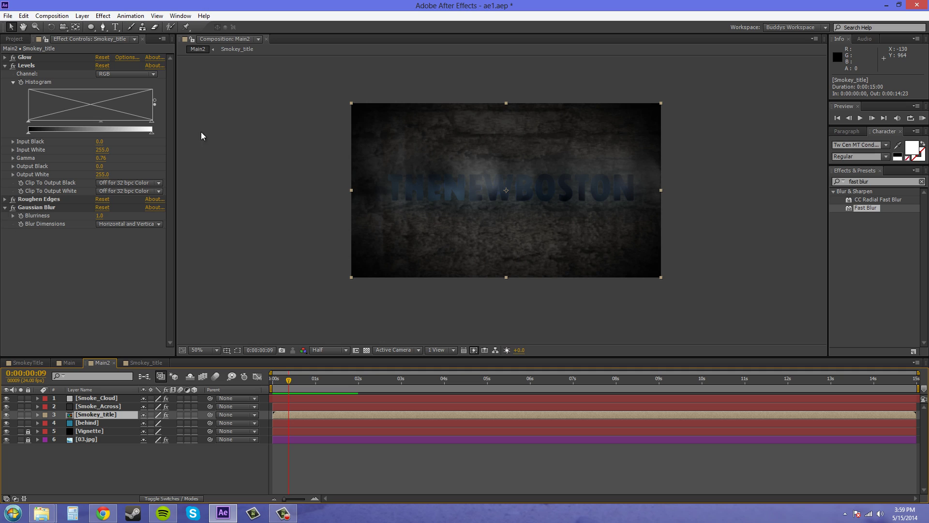
{"action": "left_click", "coordinate": [92, 27]}
{"action": "left_click", "coordinate": [92, 27]}
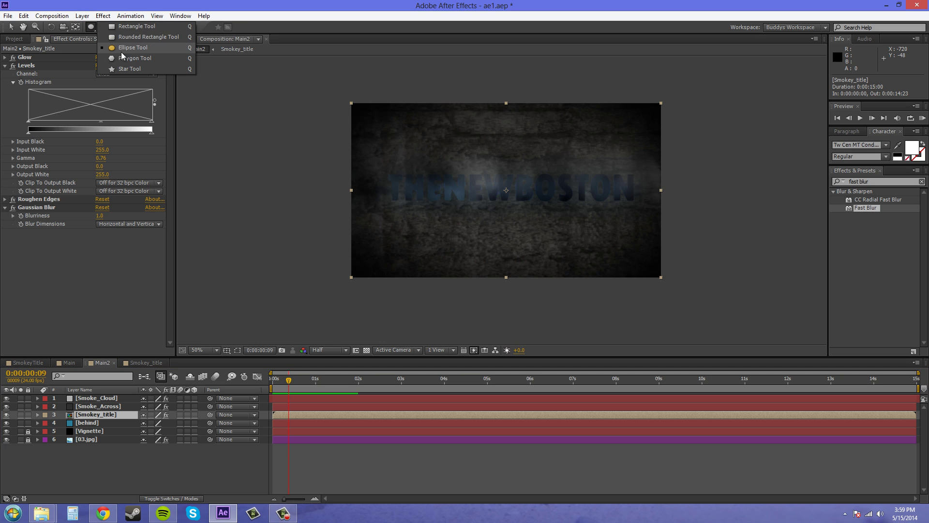
{"action": "left_click", "coordinate": [133, 27]}
{"action": "left_click_drag", "start_coordinate": [345, 166], "coordinate": [672, 212]}
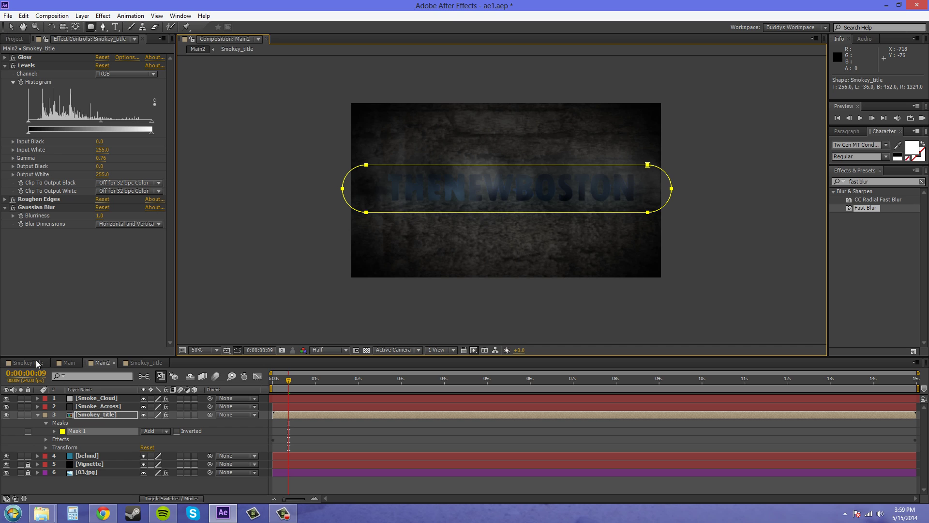
Step: Start Mask Path keyframing for Mask 1 at 0:00:00:00, with the mask's right side pulled in to just left of the title
{"action": "left_click", "coordinate": [54, 431]}
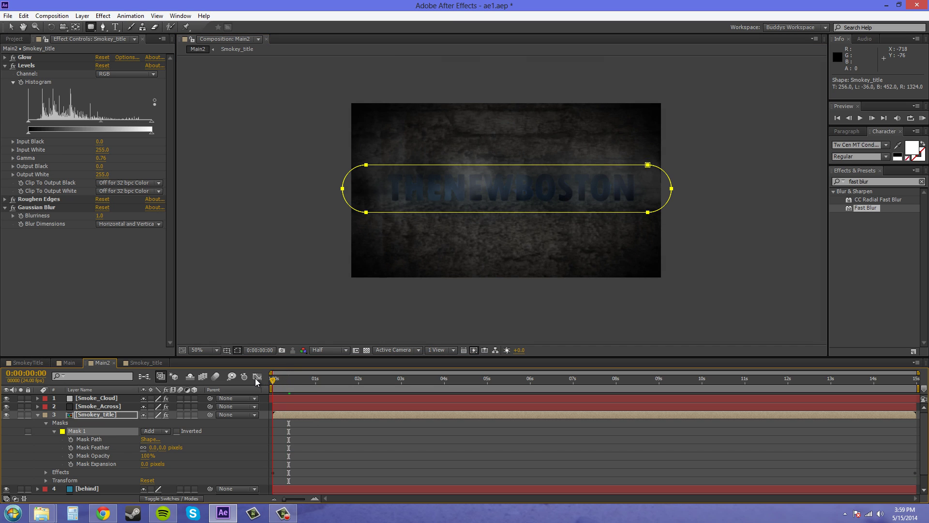
{"action": "key", "text": "Home"}
{"action": "left_click", "coordinate": [71, 439]}
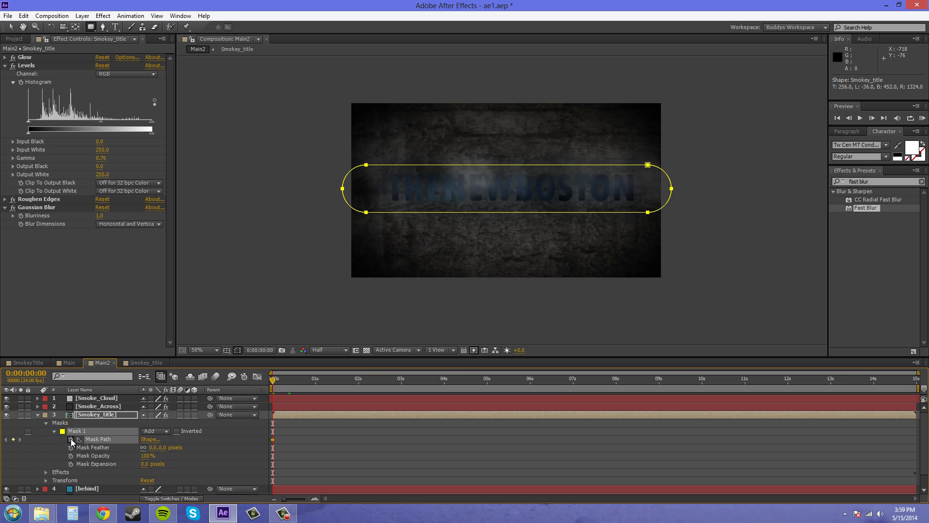
{"action": "left_click", "coordinate": [11, 27]}
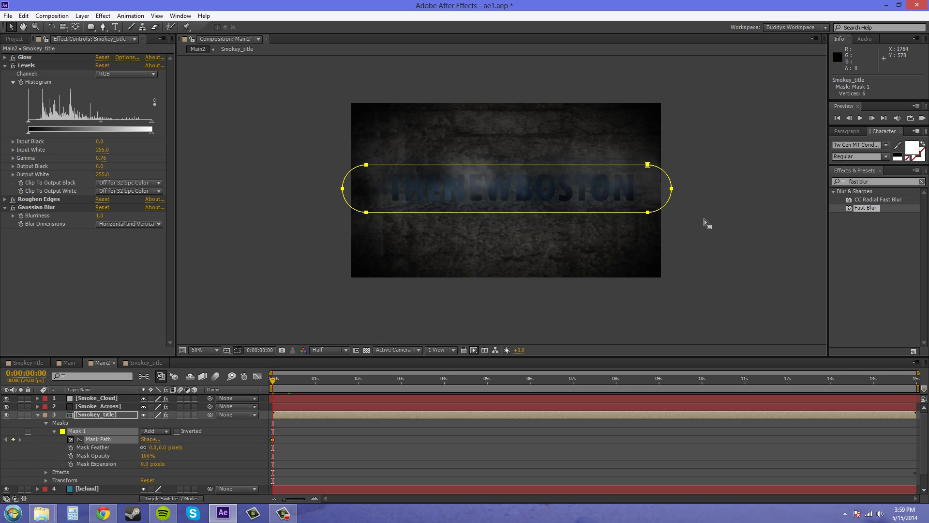
{"action": "left_click_drag", "start_coordinate": [714, 135], "coordinate": [625, 241]}
{"action": "left_click_drag", "start_coordinate": [649, 212], "coordinate": [385, 193]}
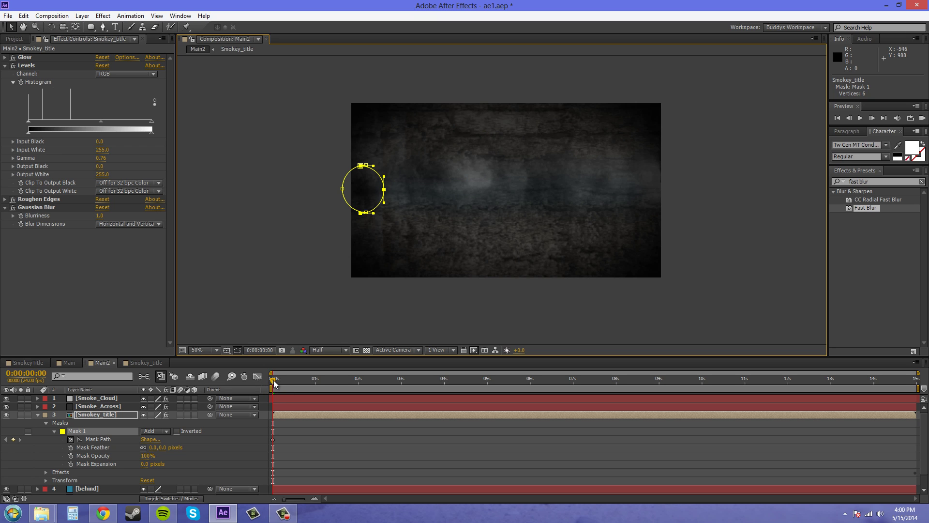
Step: Keyframe the mask path at 0:00:00:19 by stretching the mask's right side to about the middle of the title
{"action": "left_click_drag", "start_coordinate": [275, 383], "coordinate": [309, 385]}
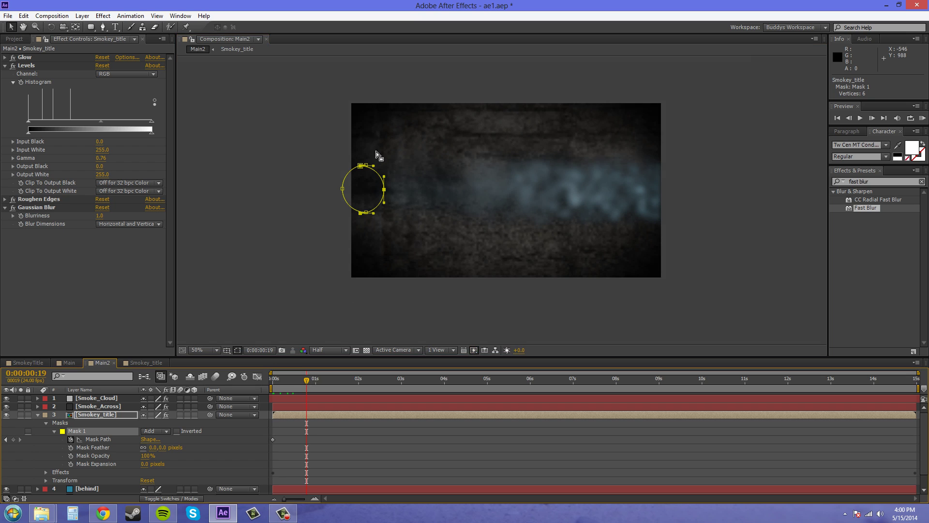
{"action": "left_click_drag", "start_coordinate": [385, 192], "coordinate": [527, 190]}
Step: Keyframe the mask path at 0:00:00:22 to cover nearly the whole title and at 0:00:00:23 to extend beyond the frame's right edge
{"action": "left_click_drag", "start_coordinate": [309, 382], "coordinate": [332, 380]}
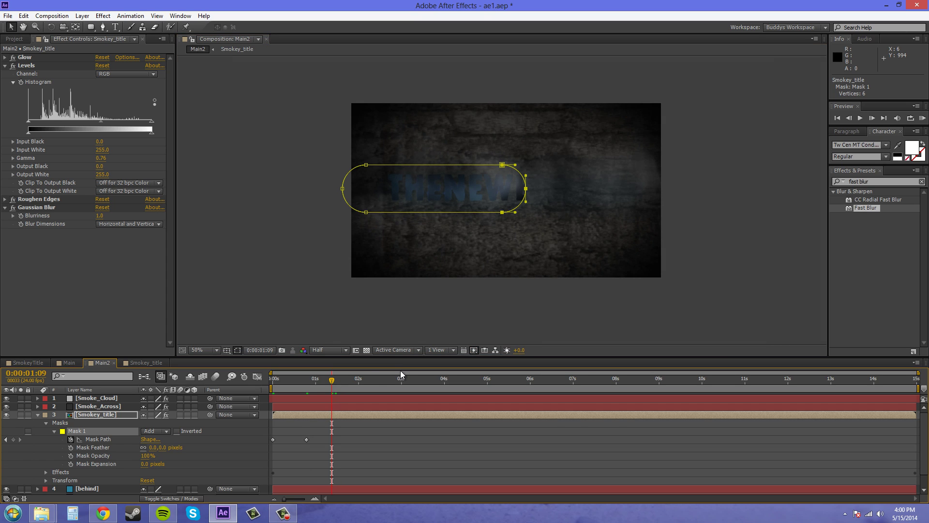
{"action": "key", "text": "Page_Up"}
{"action": "key", "text": "Page_Up"}
{"action": "key", "text": "Page_Up"}
{"action": "key", "text": "Page_Up"}
{"action": "key", "text": "Page_Up"}
{"action": "key", "text": "Page_Up"}
{"action": "key", "text": "Page_Up"}
{"action": "key", "text": "Page_Up"}
{"action": "key", "text": "Page_Up"}
{"action": "key", "text": "Page_Up"}
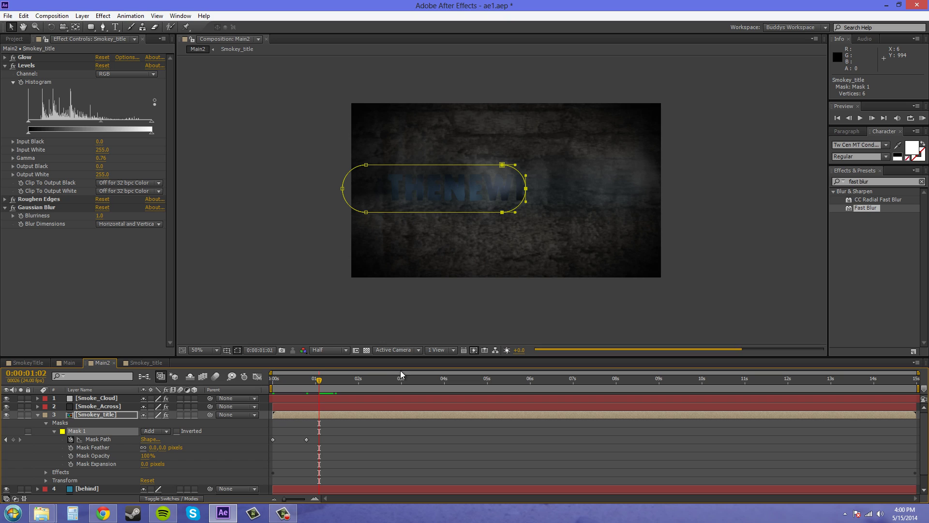
{"action": "key", "text": "Page_Up"}
{"action": "key", "text": "Page_Up"}
{"action": "key", "text": "Page_Up"}
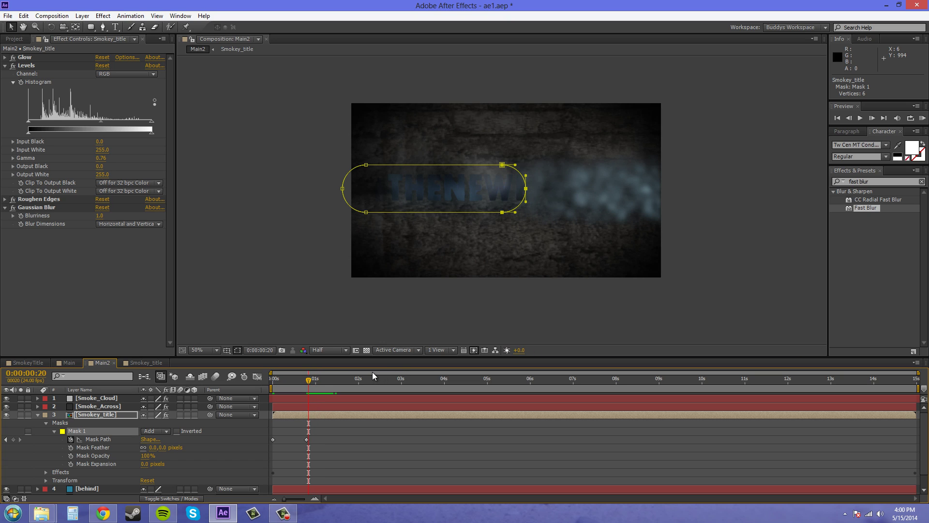
{"action": "key", "text": "Page_Down"}
{"action": "key", "text": "Page_Down"}
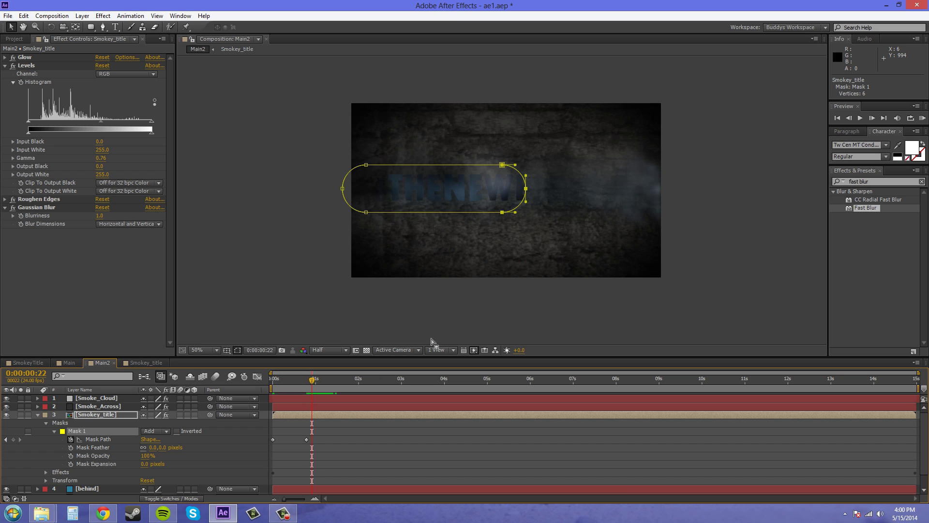
{"action": "left_click_drag", "start_coordinate": [527, 191], "coordinate": [642, 188]}
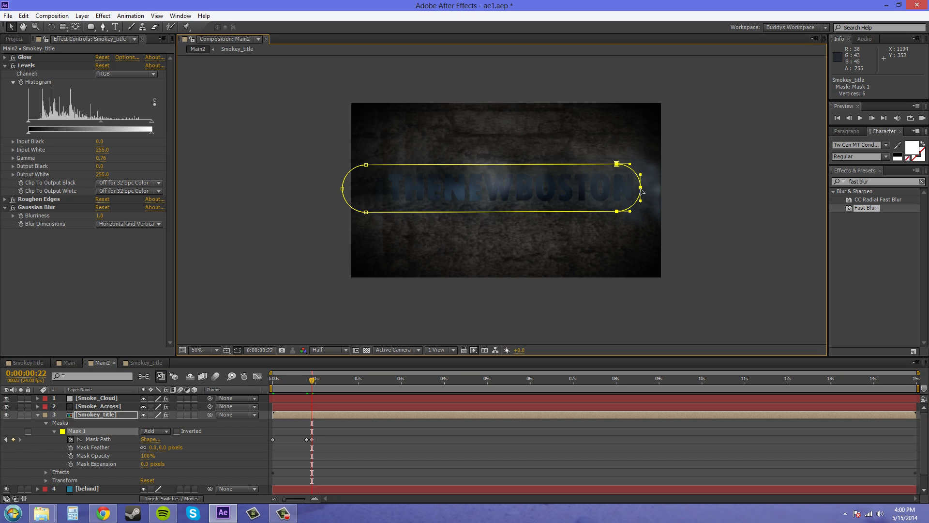
{"action": "key", "text": "Page_Down"}
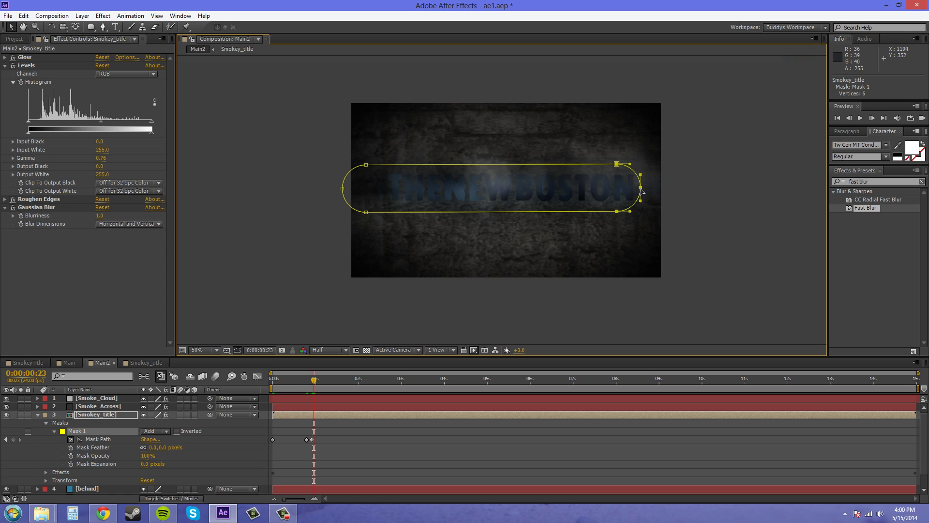
{"action": "left_click_drag", "start_coordinate": [642, 190], "coordinate": [675, 192]}
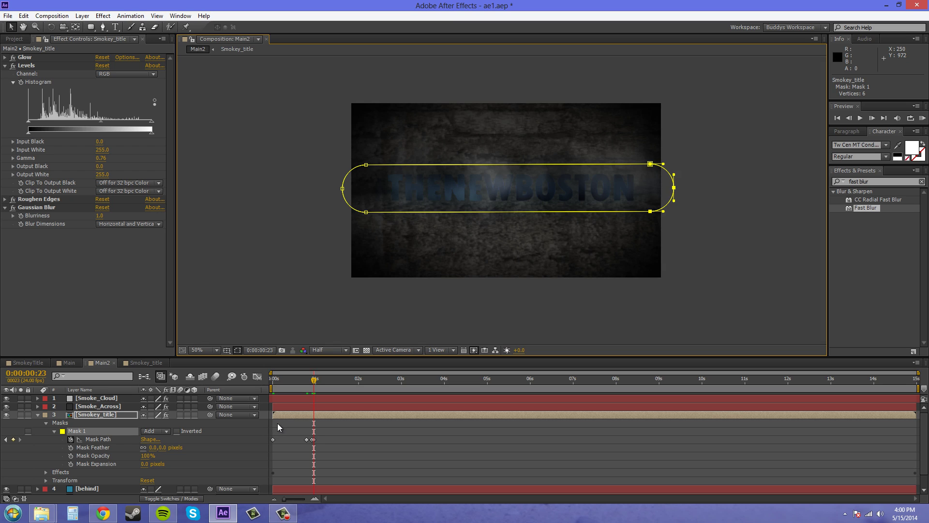
Step: Keyframe the mask path at 0:00:00:11 with the mask's right side pulled back to the start of the title
{"action": "key", "text": "ctrl+z"}
{"action": "key", "text": "Page_Up"}
{"action": "key", "text": "Page_Up"}
{"action": "key", "text": "Page_Up"}
{"action": "key", "text": "Page_Up"}
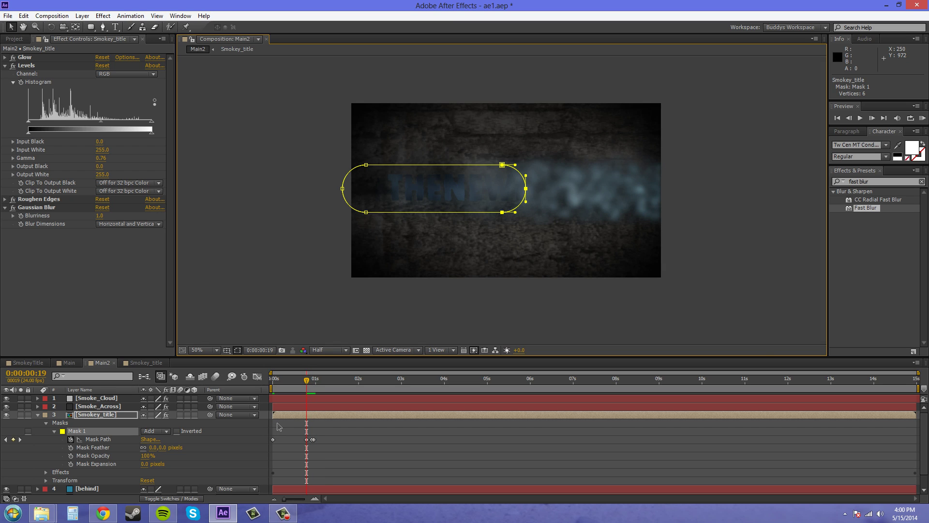
{"action": "key", "text": "Page_Up"}
{"action": "key", "text": "Page_Up"}
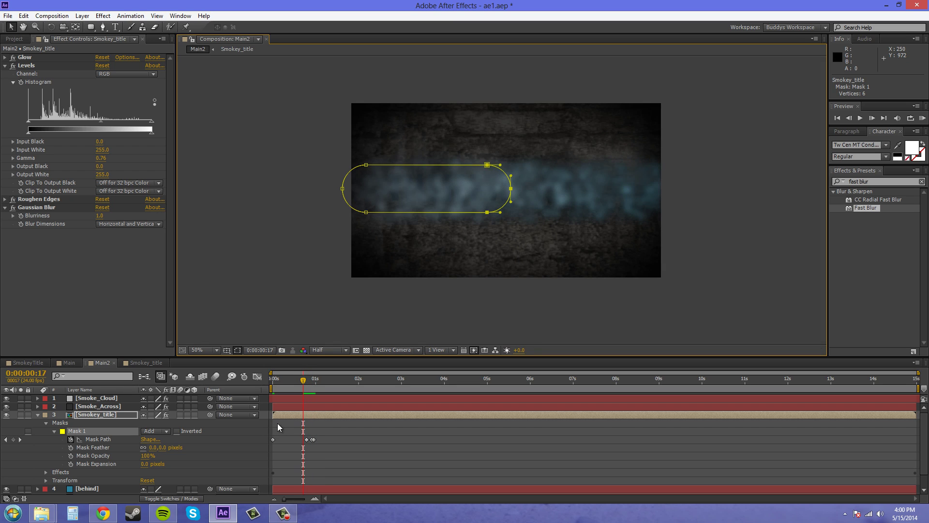
{"action": "key", "text": "Page_Up"}
{"action": "key", "text": "Page_Up"}
{"action": "key", "text": "Page_Up"}
{"action": "key", "text": "Page_Up"}
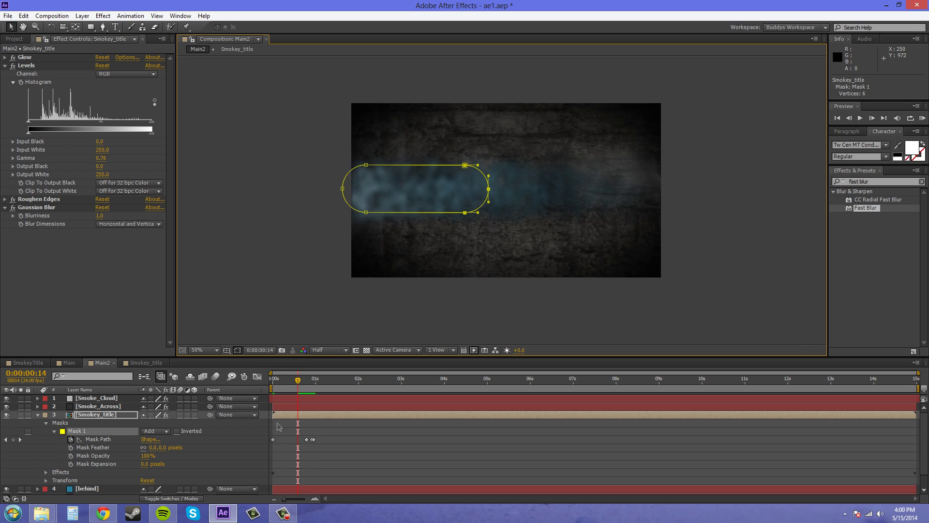
{"action": "key", "text": "Page_Up"}
{"action": "key", "text": "Page_Up"}
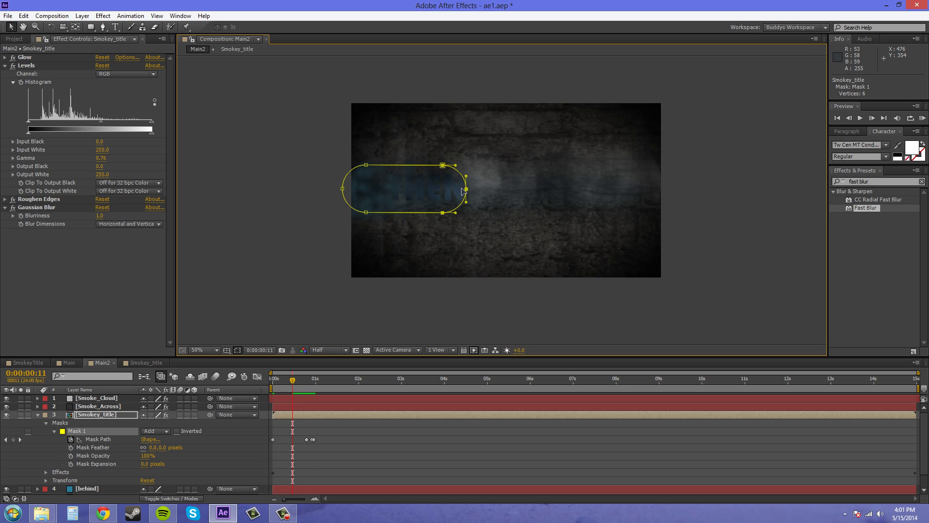
{"action": "left_click_drag", "start_coordinate": [466, 192], "coordinate": [388, 192]}
Step: Review the mask reveal against the moving smoke from 0:00:00:11 to 0:00:00:23
{"action": "key", "text": "Page_Down"}
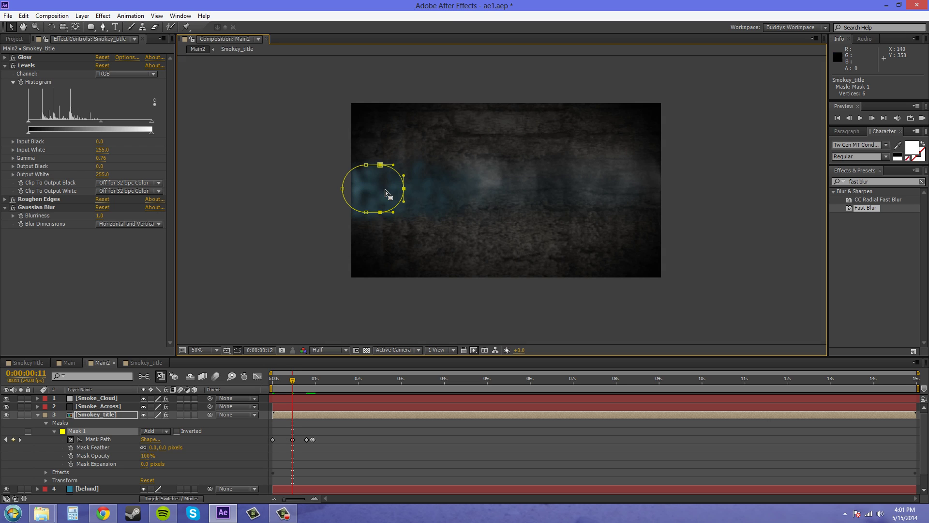
{"action": "key", "text": "Page_Down"}
{"action": "key", "text": "Page_Down"}
{"action": "key", "text": "Page_Down"}
{"action": "key", "text": "Page_Down"}
{"action": "key", "text": "Page_Down"}
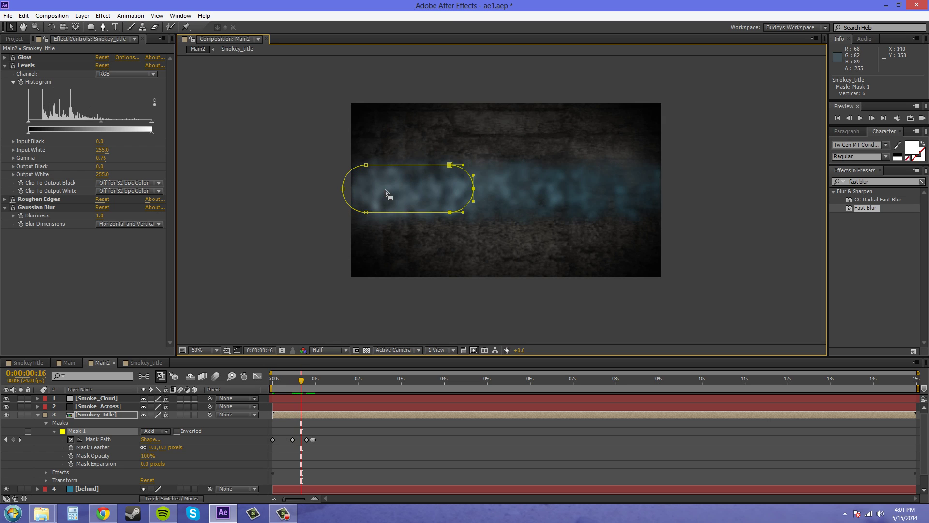
{"action": "key", "text": "Page_Down"}
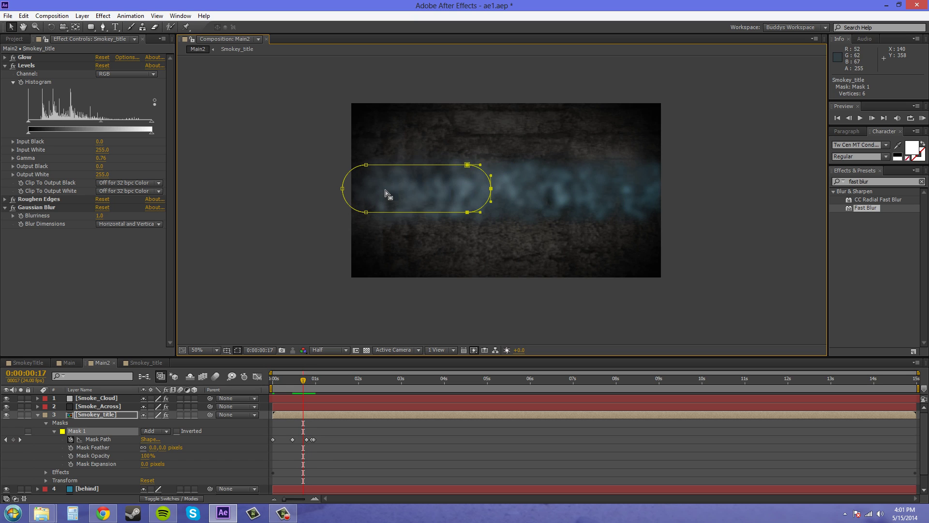
{"action": "key", "text": "space"}
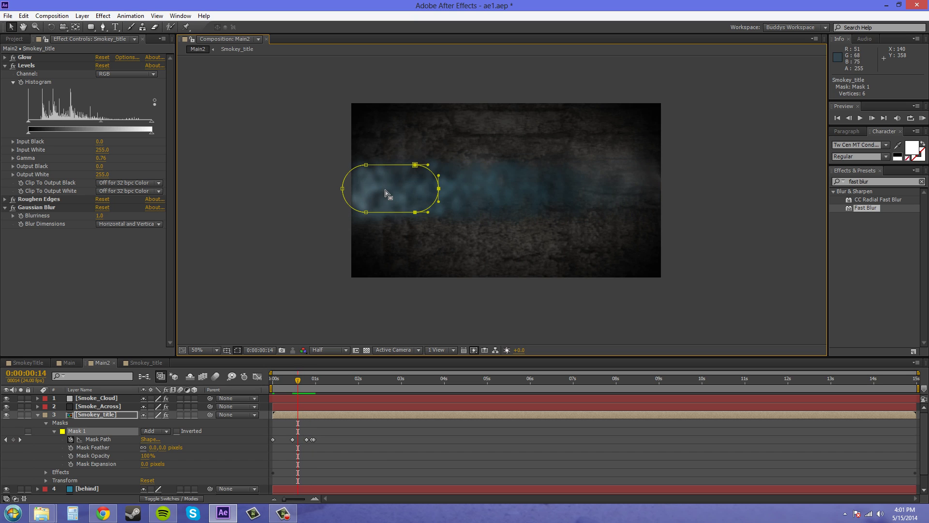
{"action": "key", "text": "space"}
{"action": "key", "text": "Page_Down"}
{"action": "key", "text": "Page_Down"}
{"action": "key", "text": "Page_Down"}
{"action": "key", "text": "Page_Down"}
{"action": "key", "text": "Page_Down"}
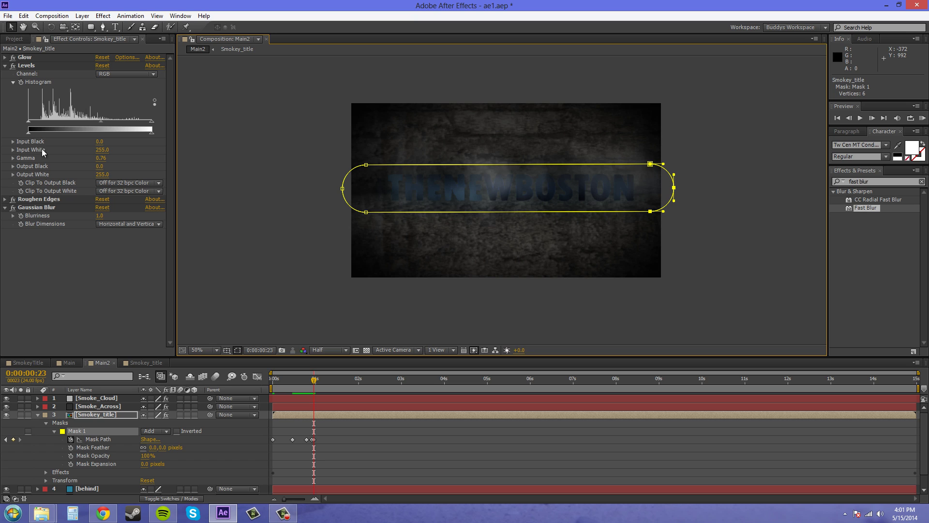
Step: Try to copy the Smokey_title mask path keyframes onto the Smoke_Across layer, and undo the paste
{"action": "left_click", "coordinate": [23, 16]}
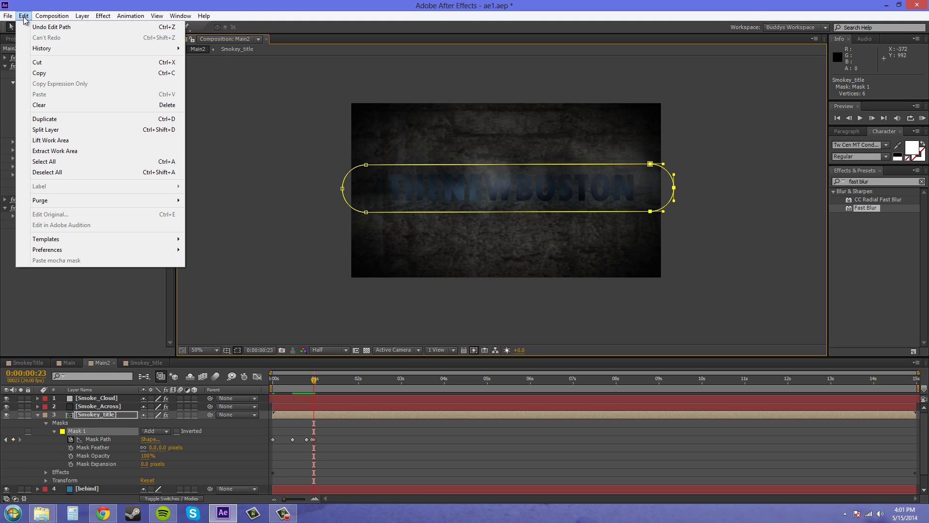
{"action": "left_click", "coordinate": [46, 72]}
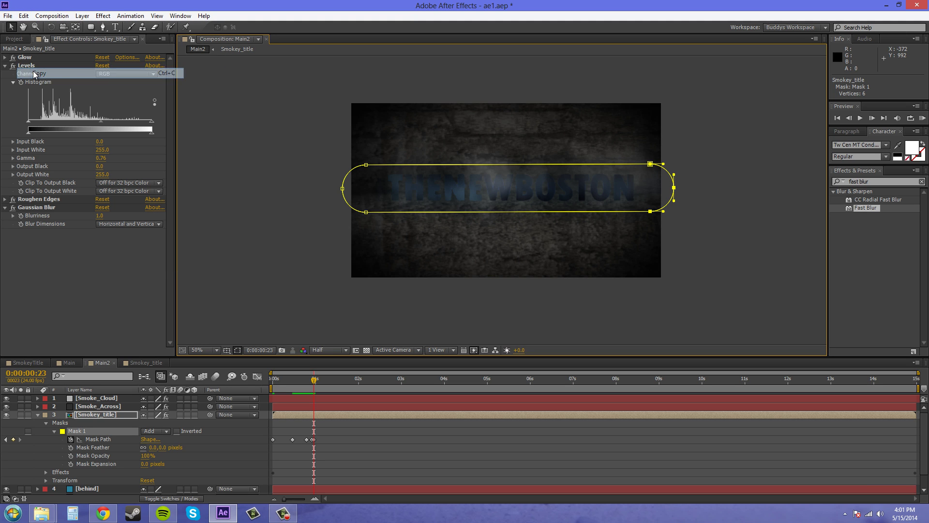
{"action": "left_click", "coordinate": [90, 406]}
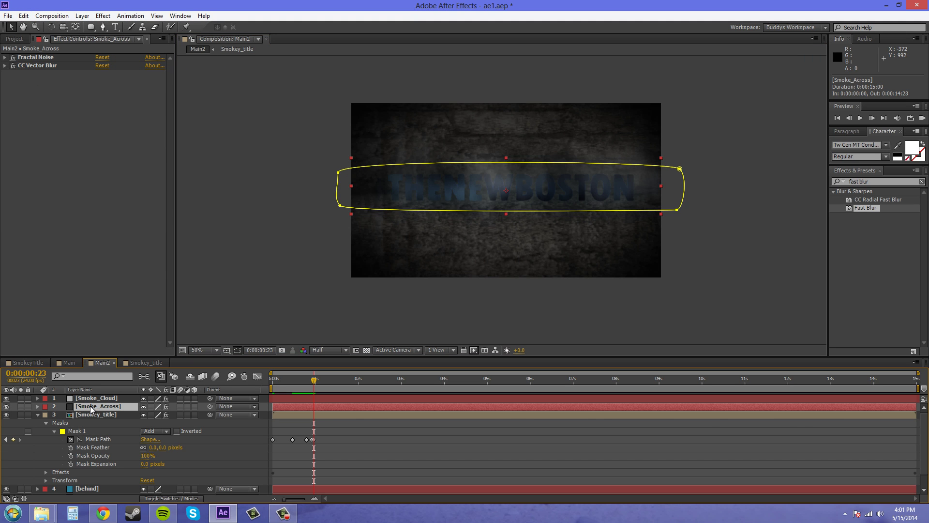
{"action": "left_click", "coordinate": [31, 18]}
{"action": "left_click", "coordinate": [47, 95]}
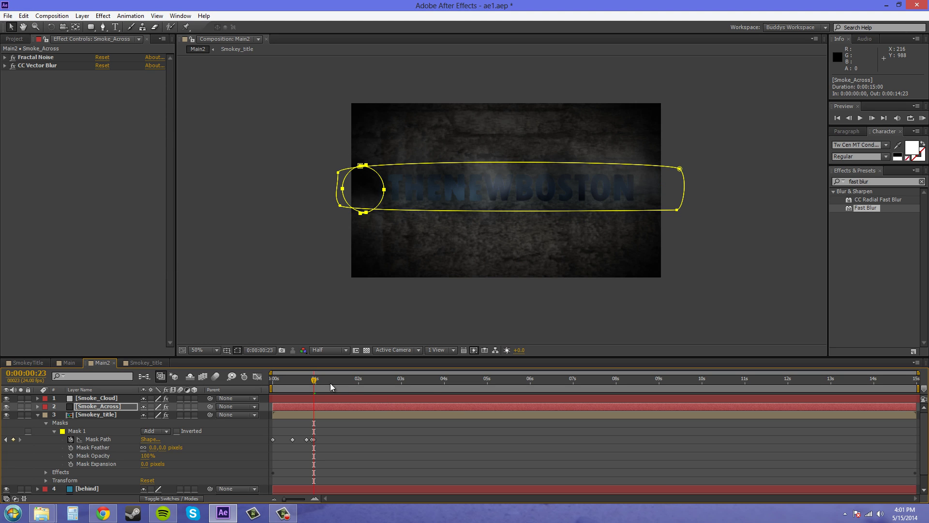
{"action": "left_click_drag", "start_coordinate": [315, 380], "coordinate": [281, 388]}
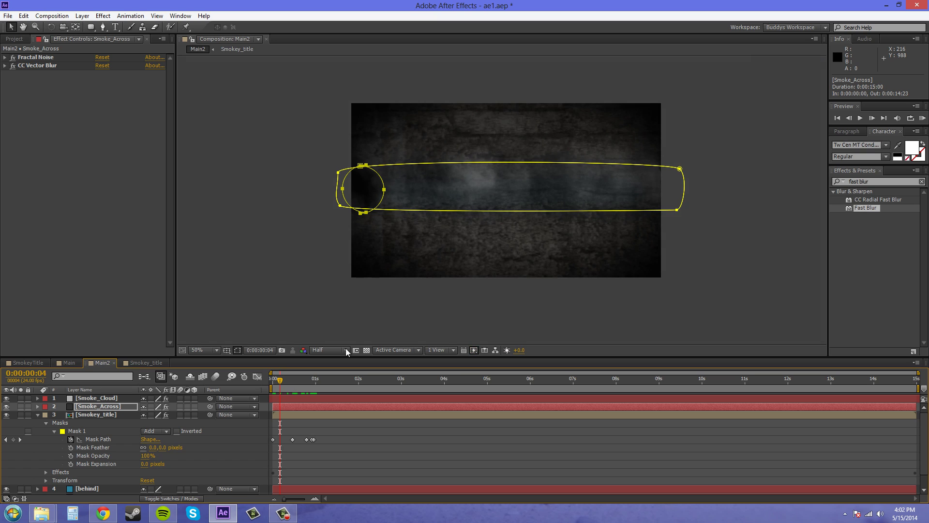
{"action": "key", "text": "ctrl+z"}
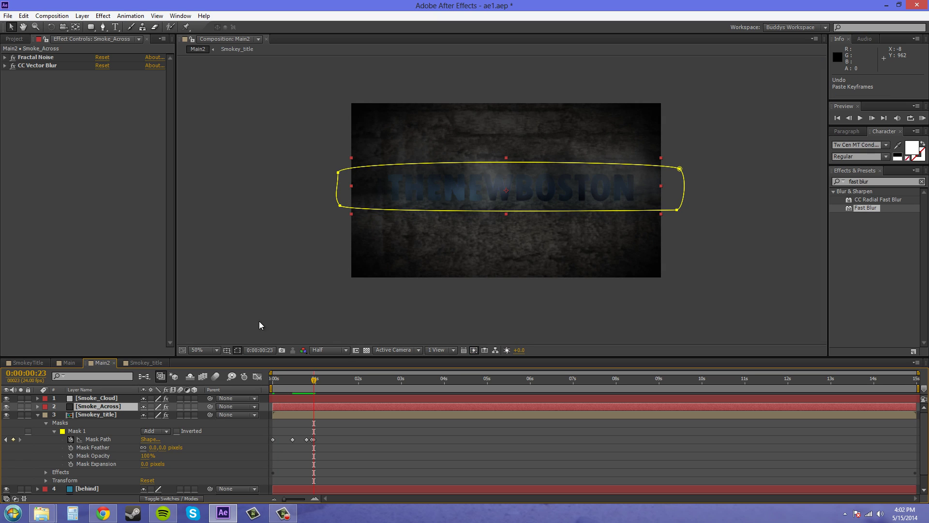
Step: Start keyframing the Mask Path of Mask 1 on the Smoke_Across layer at 0:00:00:00
{"action": "left_click", "coordinate": [37, 406]}
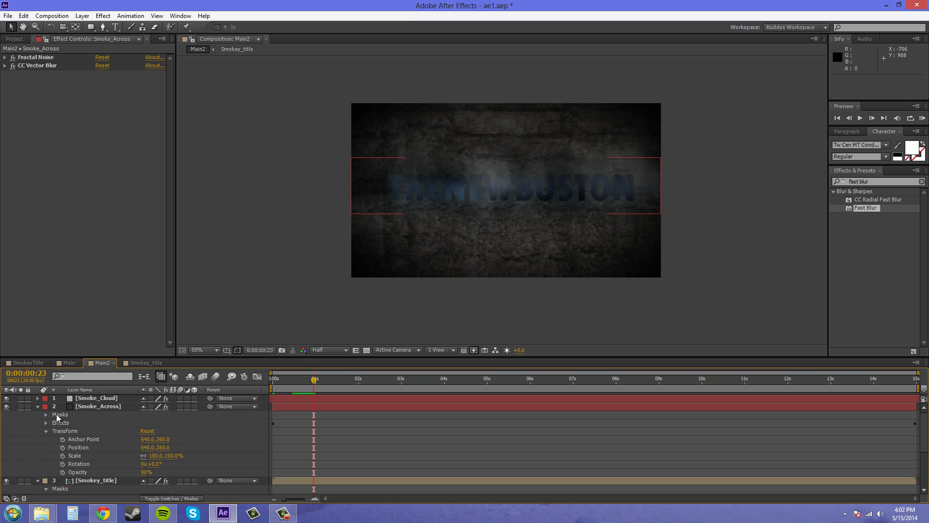
{"action": "left_click", "coordinate": [45, 415]}
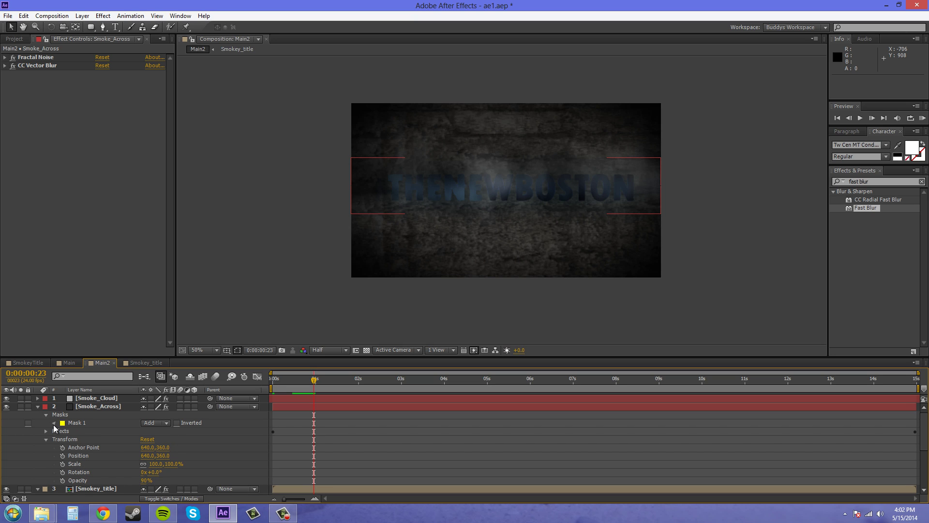
{"action": "left_click", "coordinate": [53, 424]}
{"action": "left_click_drag", "start_coordinate": [313, 380], "coordinate": [269, 378]}
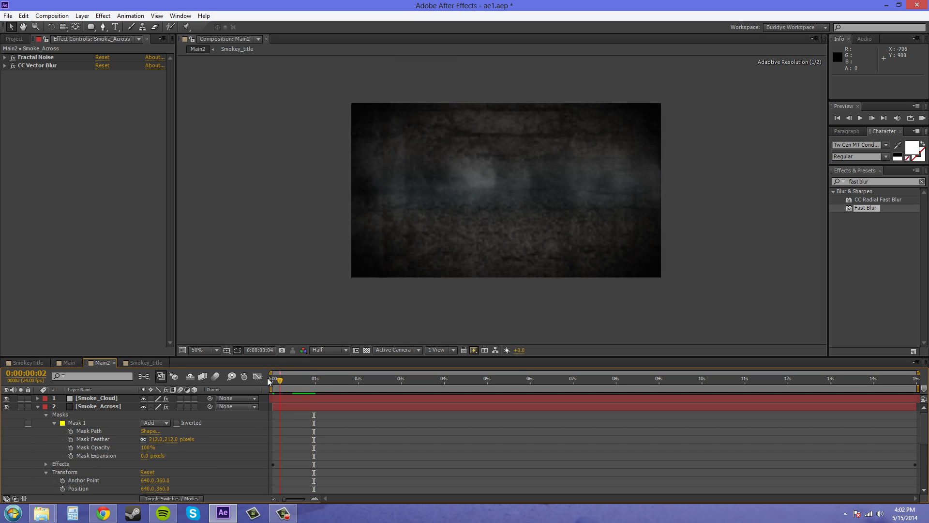
{"action": "left_click", "coordinate": [71, 430]}
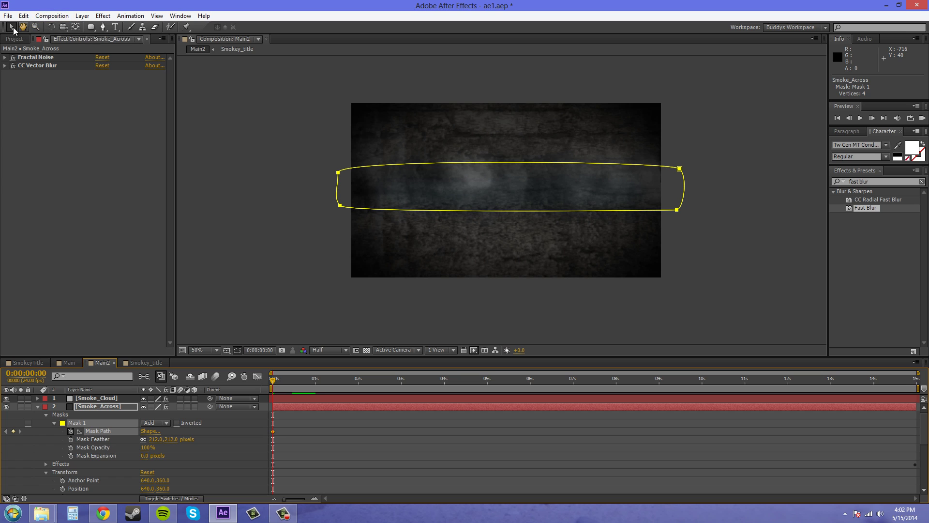
Step: Move the whole Smoke_Across mask beyond the frame's left edge for the 0:00:00:00 keyframe
{"action": "left_click_drag", "start_coordinate": [263, 116], "coordinate": [731, 266]}
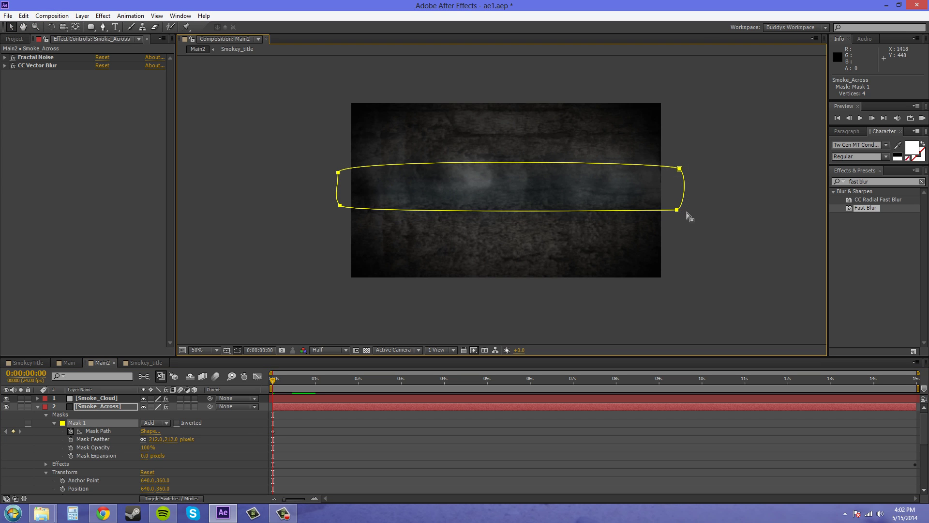
{"action": "left_click_drag", "start_coordinate": [677, 211], "coordinate": [339, 216]}
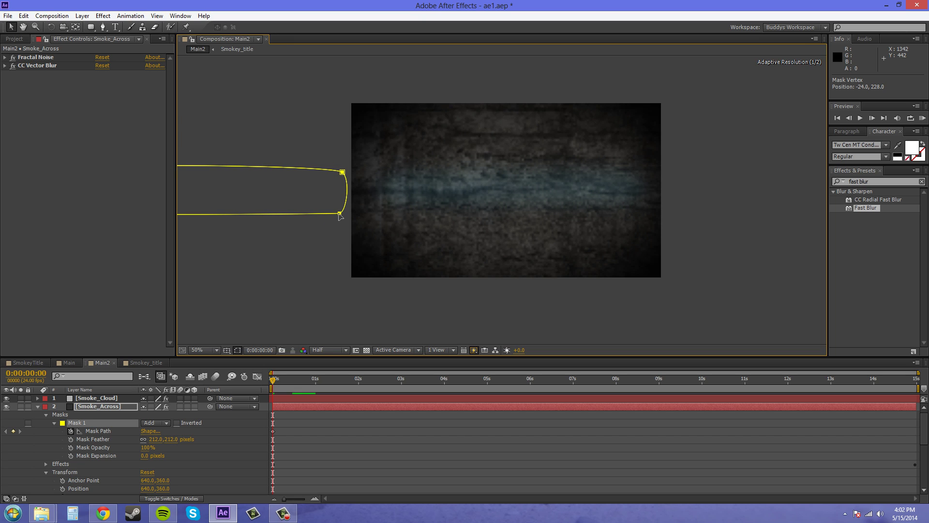
{"action": "key", "text": "ctrl+z"}
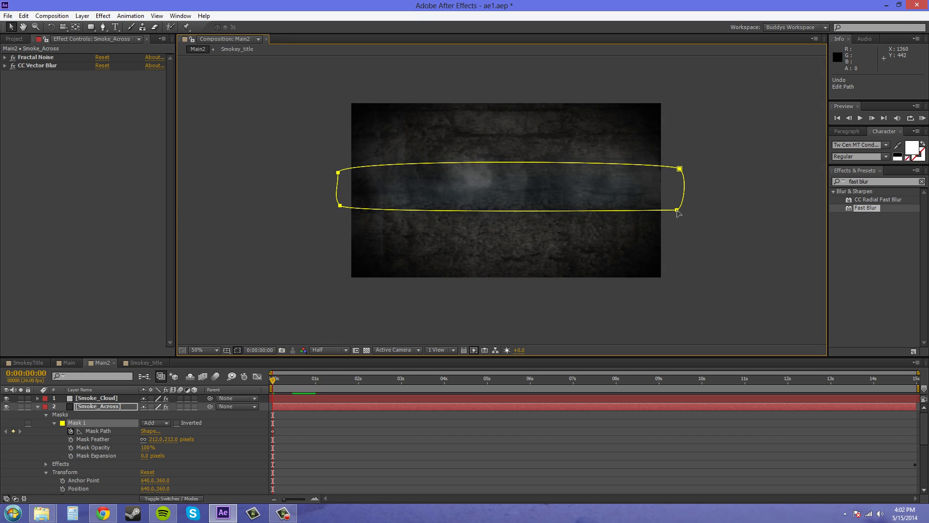
{"action": "left_click_drag", "start_coordinate": [678, 212], "coordinate": [335, 211]}
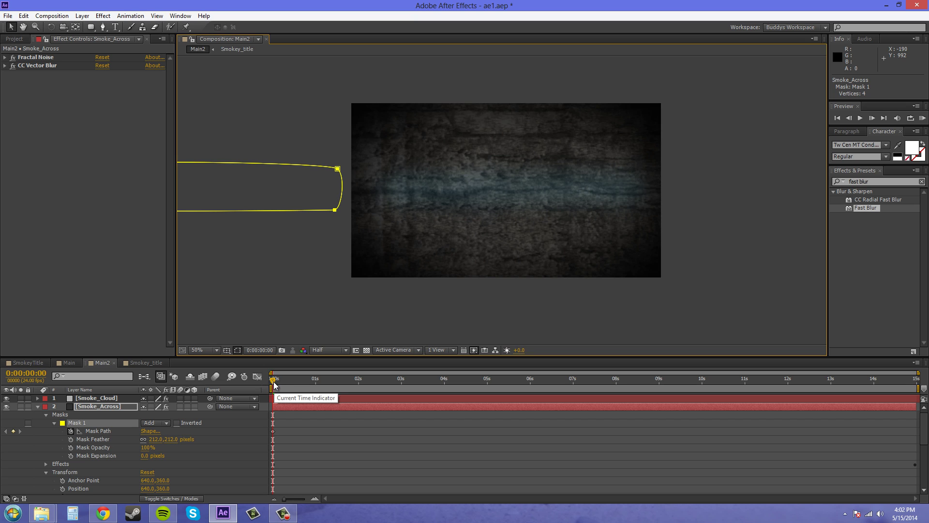
Step: Keyframe the Smoke_Across mask path at 0:00:00:23 with the mask moved back to span the full frame width
{"action": "left_click_drag", "start_coordinate": [272, 383], "coordinate": [316, 381]}
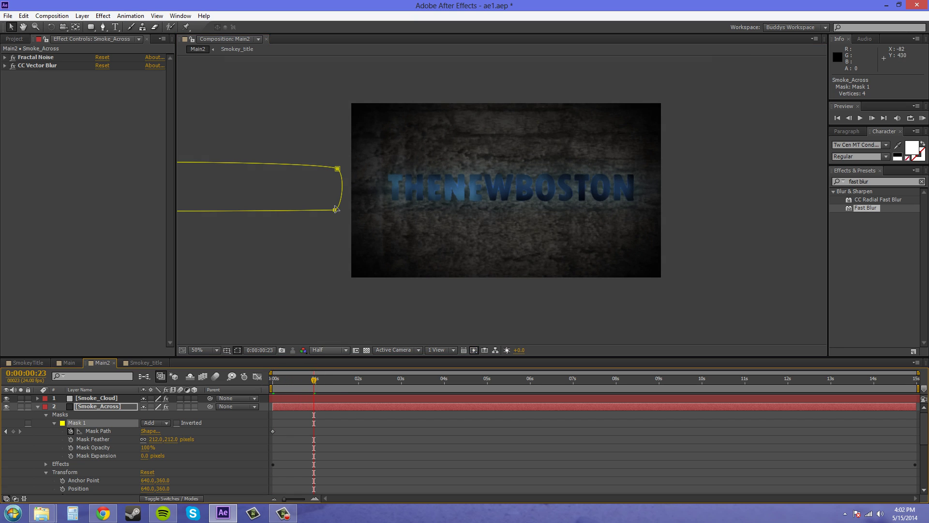
{"action": "key", "text": "Page_Up"}
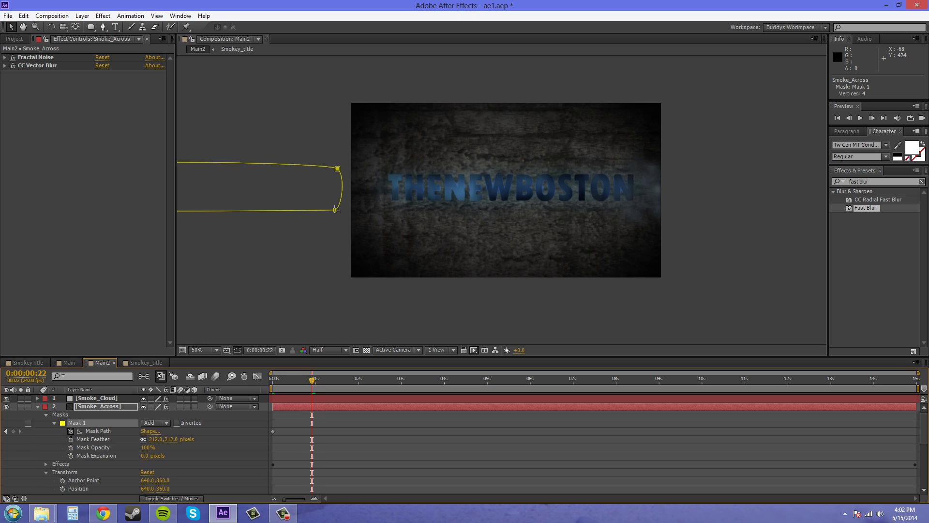
{"action": "key", "text": "Page_Down"}
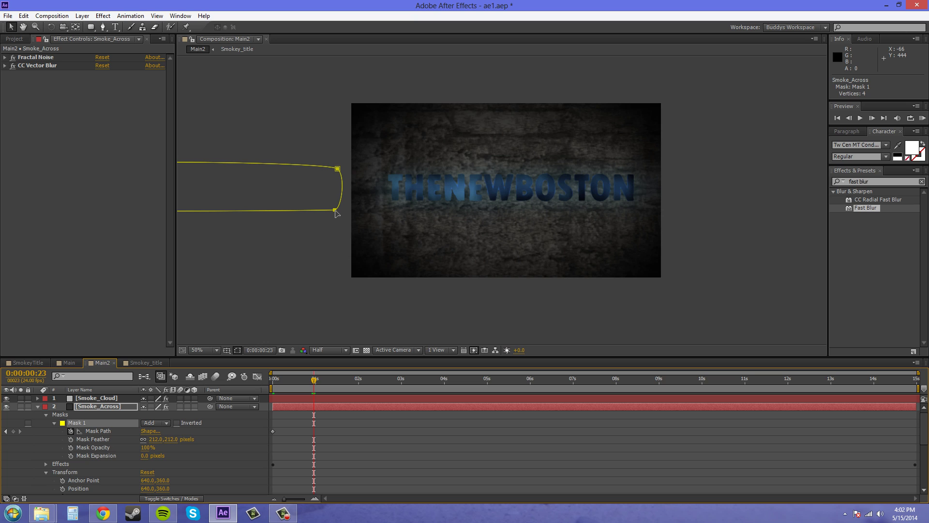
{"action": "left_click_drag", "start_coordinate": [335, 212], "coordinate": [671, 226]}
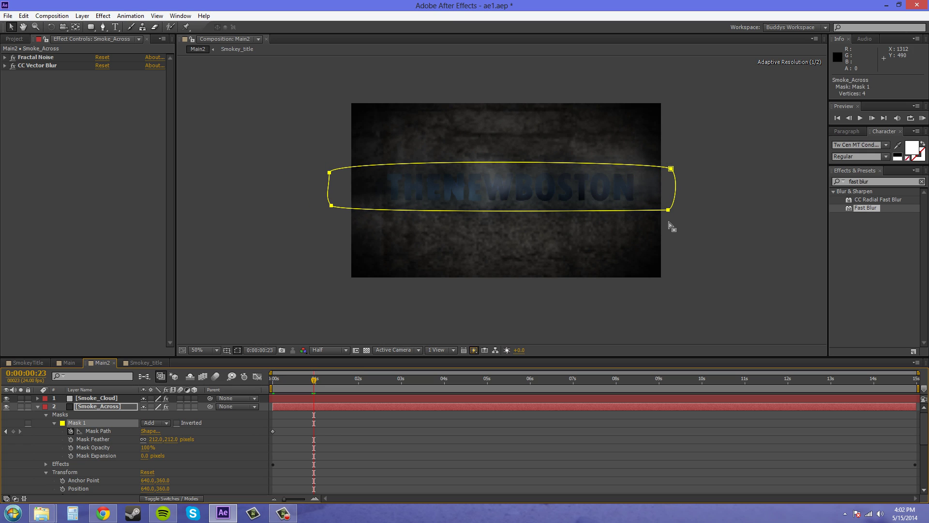
{"action": "left_click", "coordinate": [669, 226]}
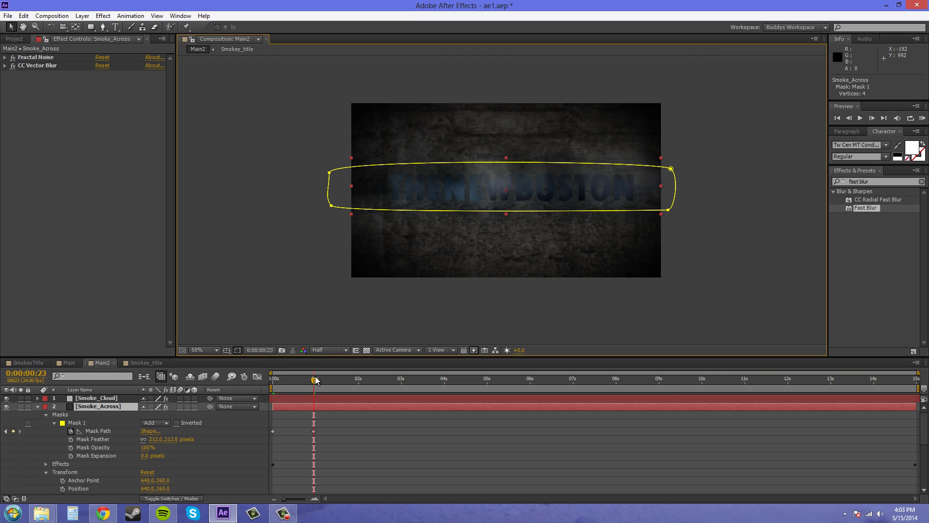
Step: Step backward from 0:00:00:23 to 0:00:00:09, comparing the Smoke_Across mask's position with the moving smoke
{"action": "key", "text": "Page_Up"}
{"action": "key", "text": "Page_Up"}
{"action": "key", "text": "Page_Up"}
{"action": "key", "text": "Page_Up"}
{"action": "key", "text": "Page_Up"}
{"action": "key", "text": "Page_Up"}
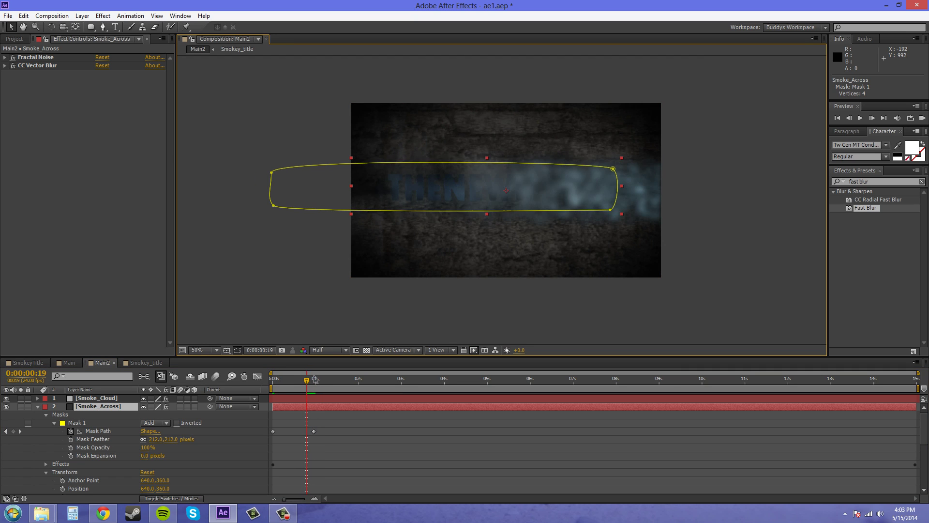
{"action": "key", "text": "Page_Up"}
{"action": "key", "text": "Page_Up"}
{"action": "key", "text": "Page_Up"}
{"action": "key", "text": "Page_Up"}
{"action": "key", "text": "Page_Up"}
{"action": "key", "text": "Page_Up"}
{"action": "key", "text": "Page_Up"}
{"action": "key", "text": "Page_Up"}
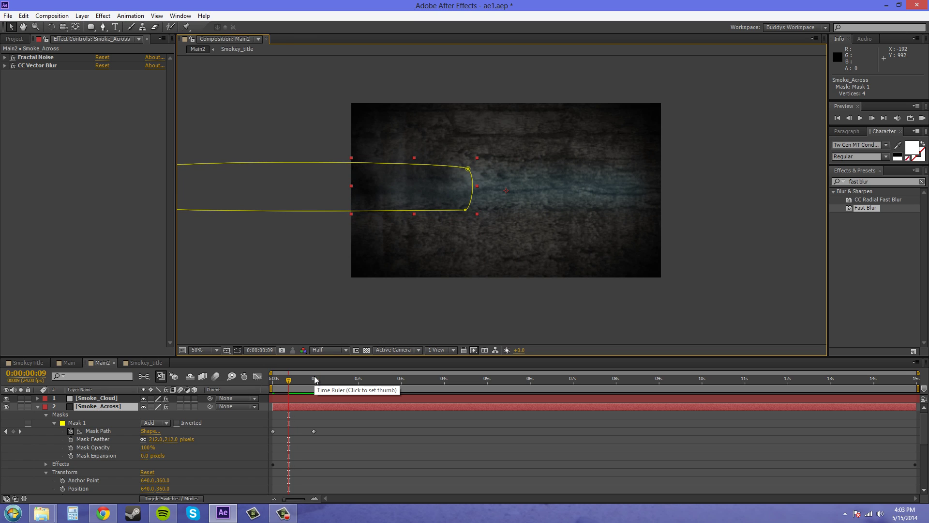
Step: Keyframe the Smoke_Across mask path at 0:00:00:10 with the whole mask shifted left until only its right end enters the frame
{"action": "key", "text": "Page_Down"}
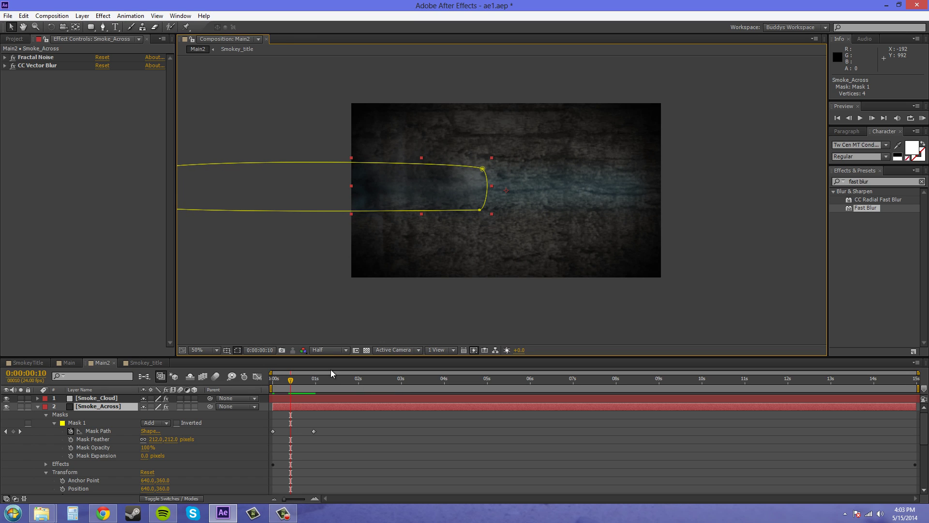
{"action": "left_click_drag", "start_coordinate": [479, 212], "coordinate": [451, 211]}
{"action": "key", "text": "ctrl+z"}
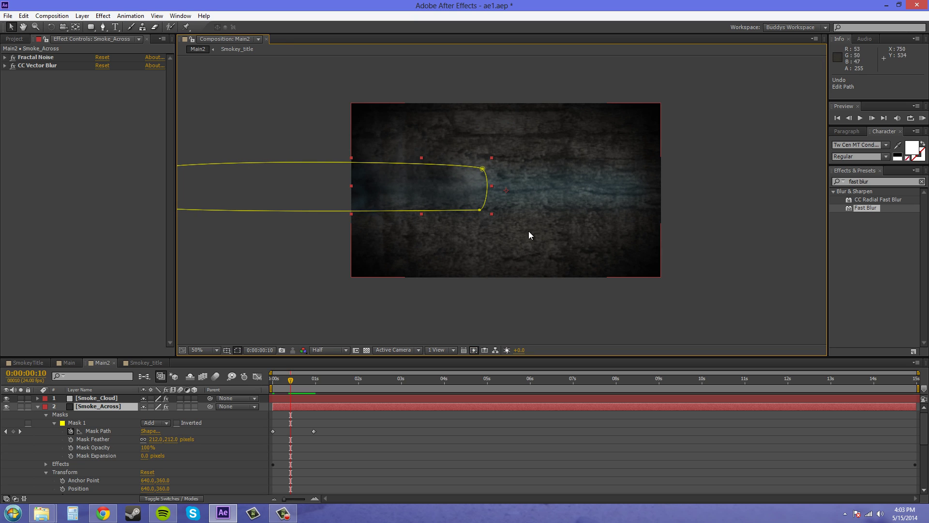
{"action": "key", "text": "comma"}
{"action": "left_click", "coordinate": [319, 181]}
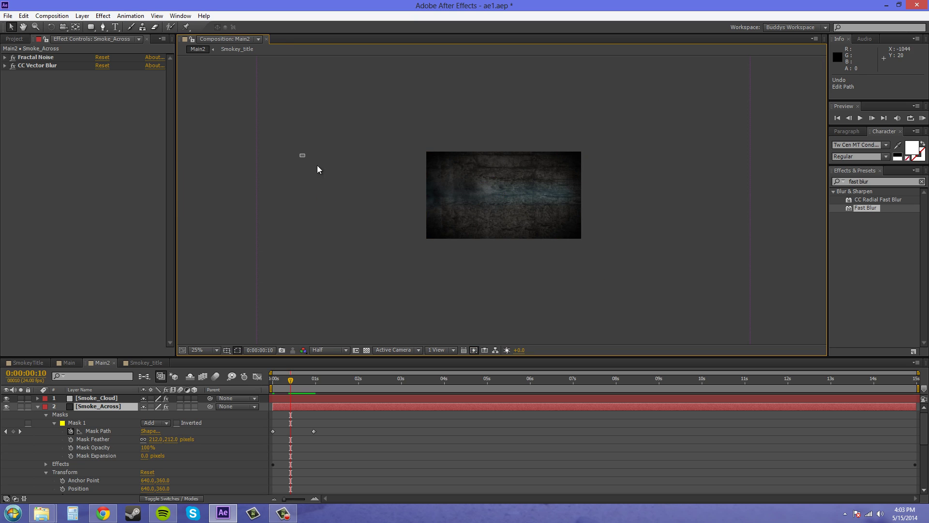
{"action": "left_click", "coordinate": [97, 430]}
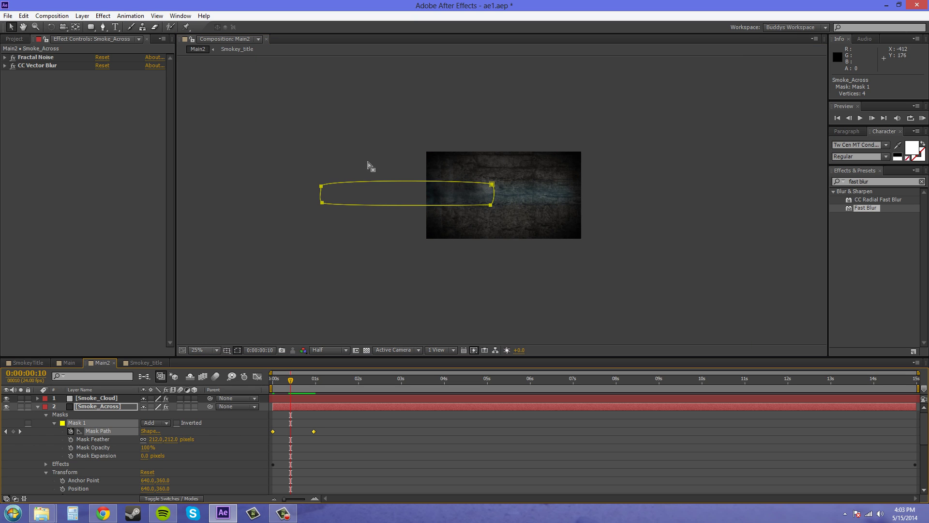
{"action": "left_click_drag", "start_coordinate": [293, 153], "coordinate": [435, 212]}
{"action": "scroll", "coordinate": [440, 208], "scroll_direction": "up", "scroll_amount": 4}
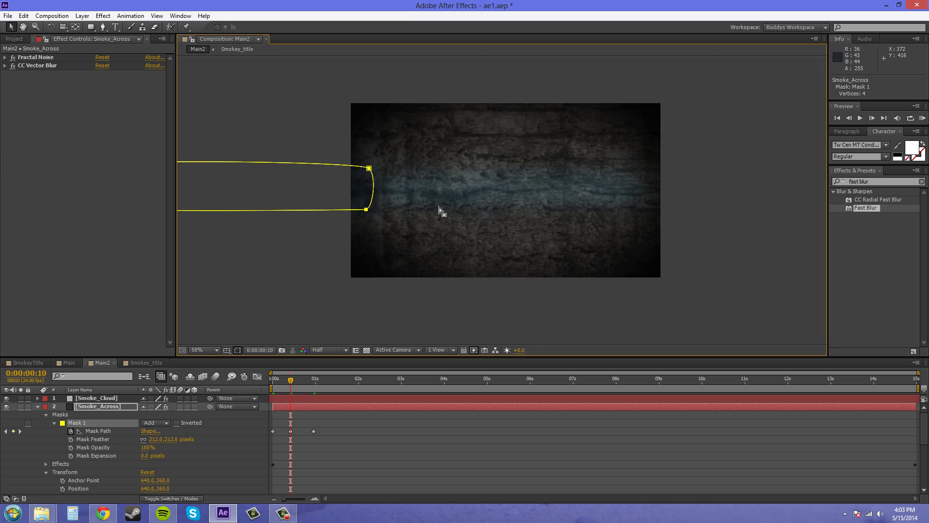
{"action": "scroll", "coordinate": [399, 219], "scroll_direction": "down", "scroll_amount": 2}
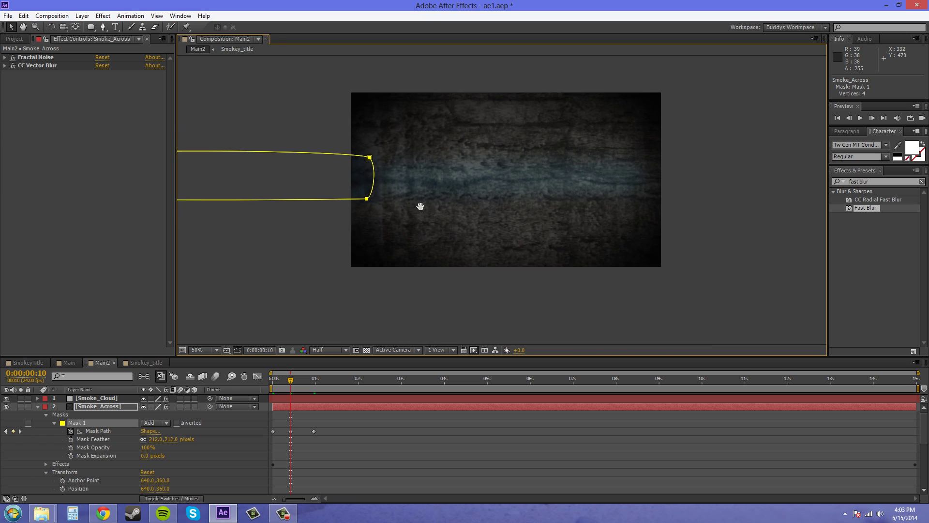
{"action": "key", "text": "space"}
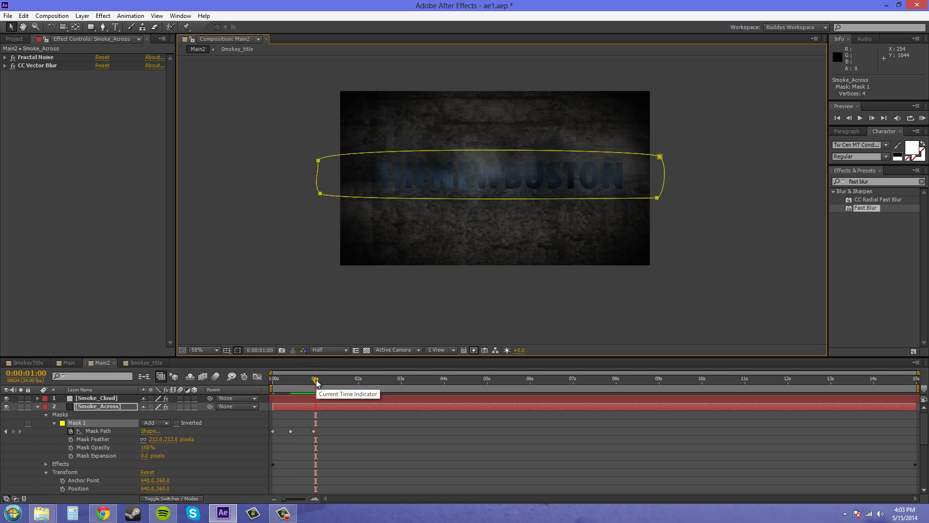
Step: Review the Smoke_Across mask reveal frame by frame around 0:00:00:17 to 0:00:01:04, checking it against the smoke cloud
{"action": "key", "text": "space"}
{"action": "key", "text": "Page_Up"}
{"action": "key", "text": "Page_Up"}
{"action": "key", "text": "Page_Up"}
{"action": "key", "text": "Page_Up"}
{"action": "key", "text": "Page_Up"}
{"action": "key", "text": "Page_Up"}
{"action": "key", "text": "Page_Up"}
{"action": "key", "text": "Page_Up"}
{"action": "key", "text": "Page_Up"}
{"action": "key", "text": "Page_Up"}
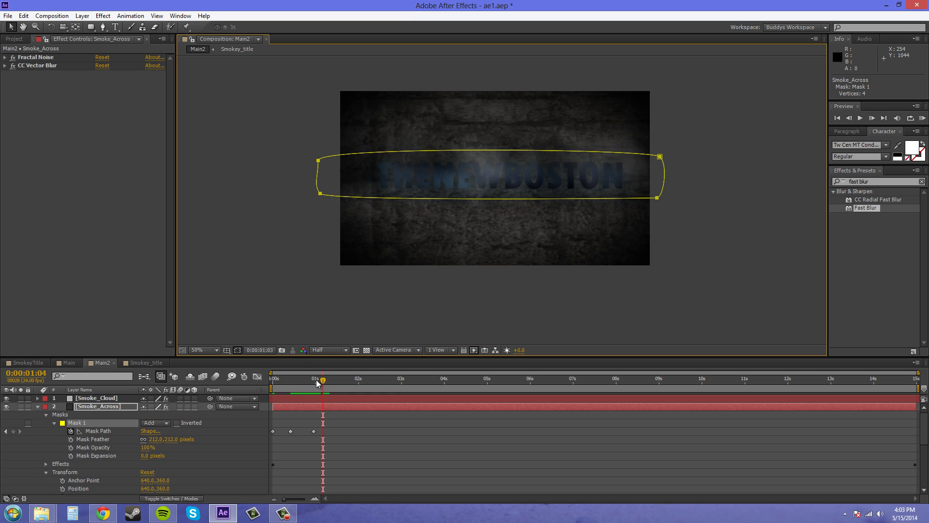
{"action": "key", "text": "Page_Up"}
{"action": "key", "text": "Page_Up"}
{"action": "key", "text": "Page_Up"}
{"action": "key", "text": "Page_Up"}
{"action": "key", "text": "Page_Up"}
{"action": "key", "text": "Page_Up"}
{"action": "key", "text": "Page_Up"}
{"action": "key", "text": "Page_Up"}
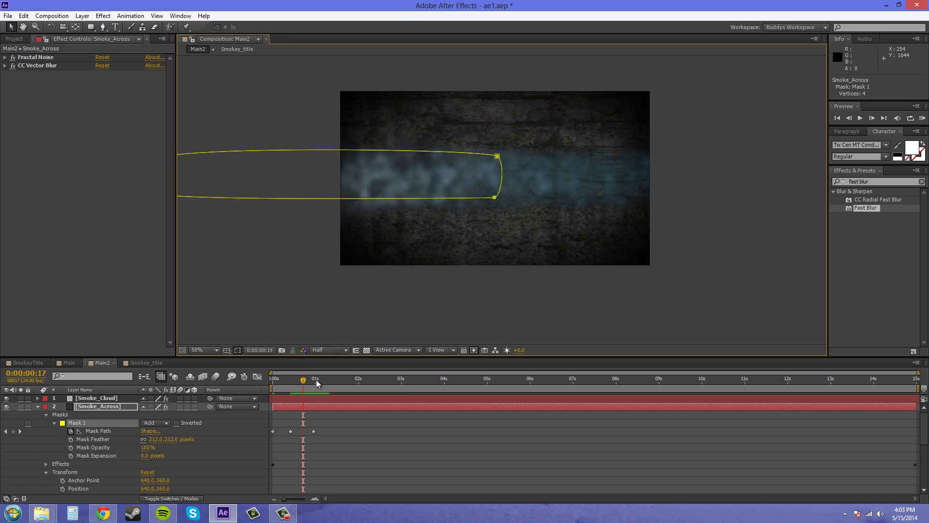
{"action": "key", "text": "Page_Down"}
{"action": "key", "text": "Page_Down"}
{"action": "key", "text": "Page_Down"}
{"action": "key", "text": "Page_Down"}
{"action": "key", "text": "Page_Down"}
{"action": "key", "text": "Page_Down"}
{"action": "key", "text": "Page_Down"}
{"action": "key", "text": "Page_Down"}
{"action": "key", "text": "Page_Down"}
{"action": "key", "text": "Page_Down"}
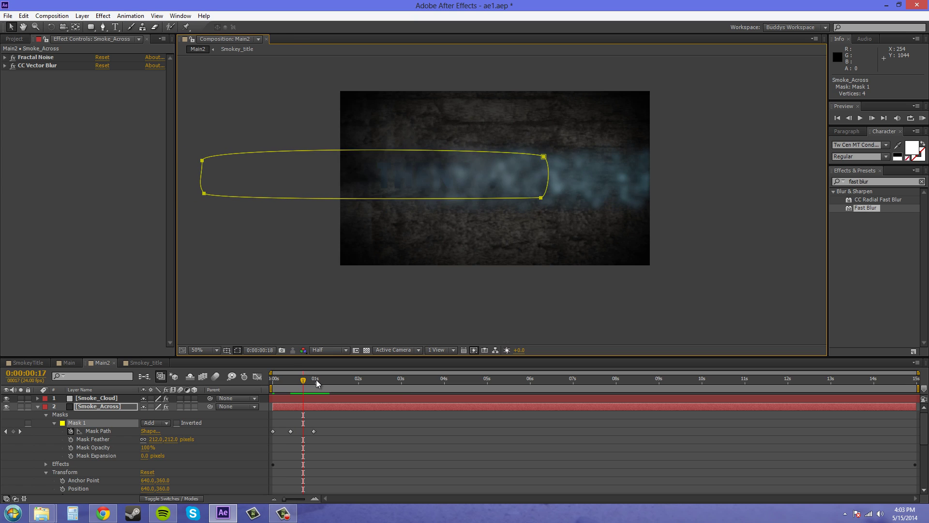
{"action": "key", "text": "Page_Down"}
{"action": "key", "text": "Page_Down"}
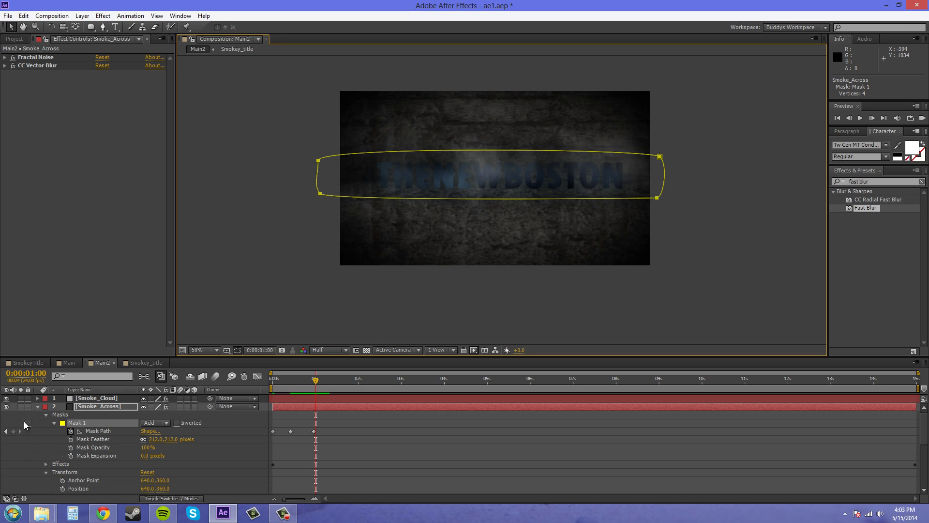
Step: Collapse the Smoke_Across and Smokey_title layer properties and save the project
{"action": "left_click", "coordinate": [38, 406]}
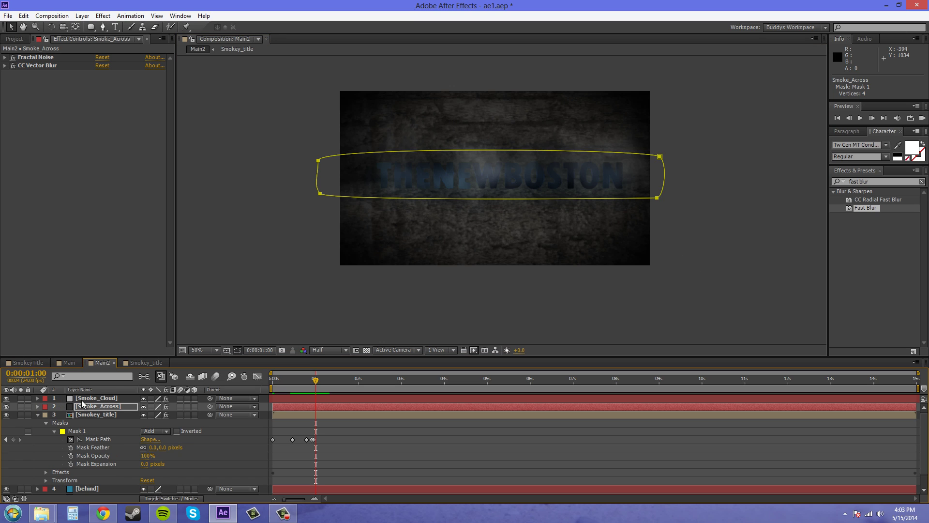
{"action": "left_click", "coordinate": [38, 415]}
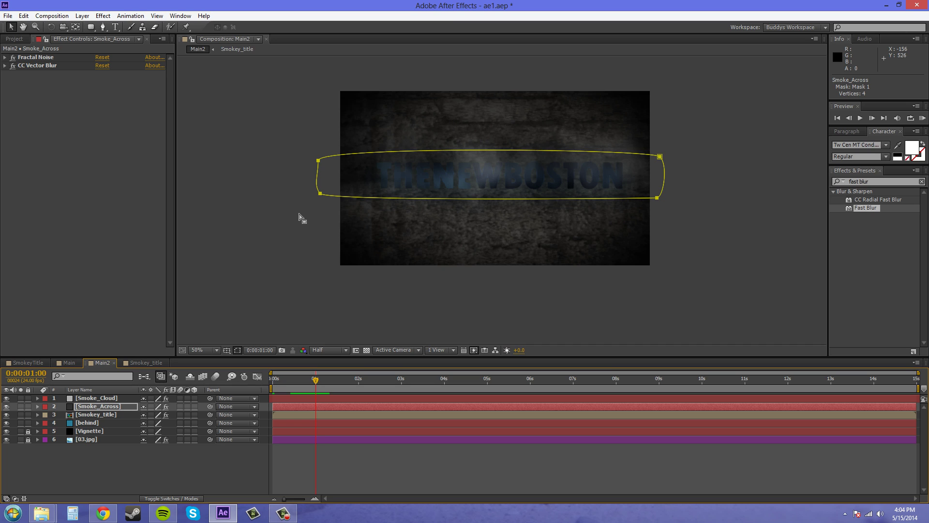
{"action": "left_click", "coordinate": [7, 15]}
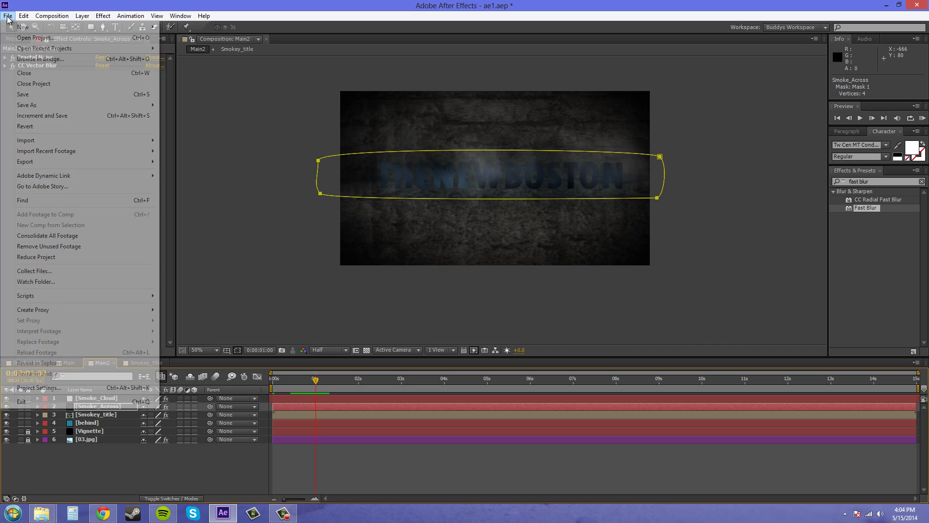
{"action": "left_click", "coordinate": [87, 94]}
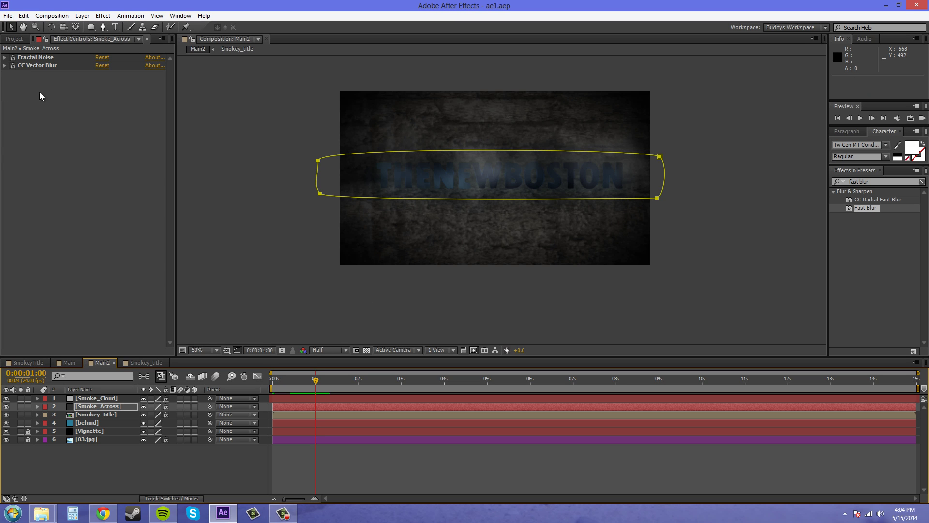
Step: Add Static Motion_must_credit.mp3 from the Audio folder as the lowest layer of Main2 and return to 0:00:00:00
{"action": "left_click", "coordinate": [14, 39]}
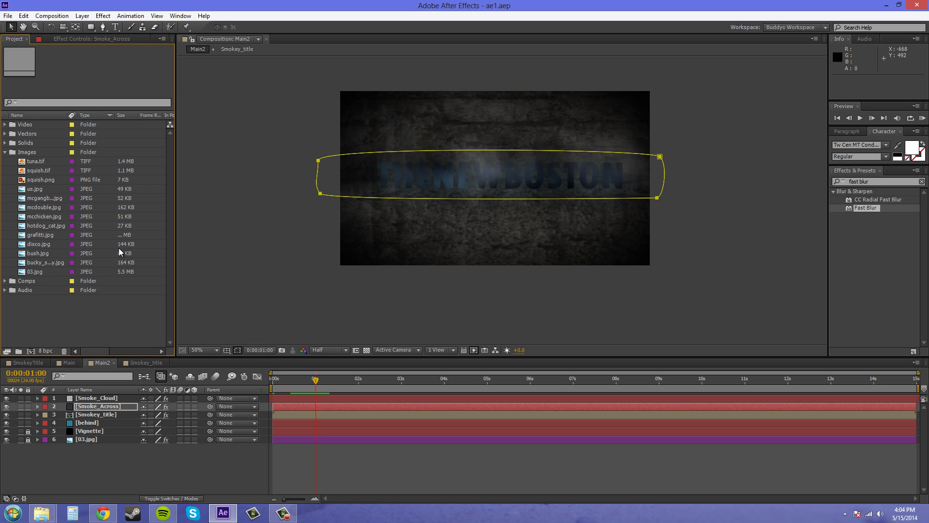
{"action": "left_click", "coordinate": [5, 290]}
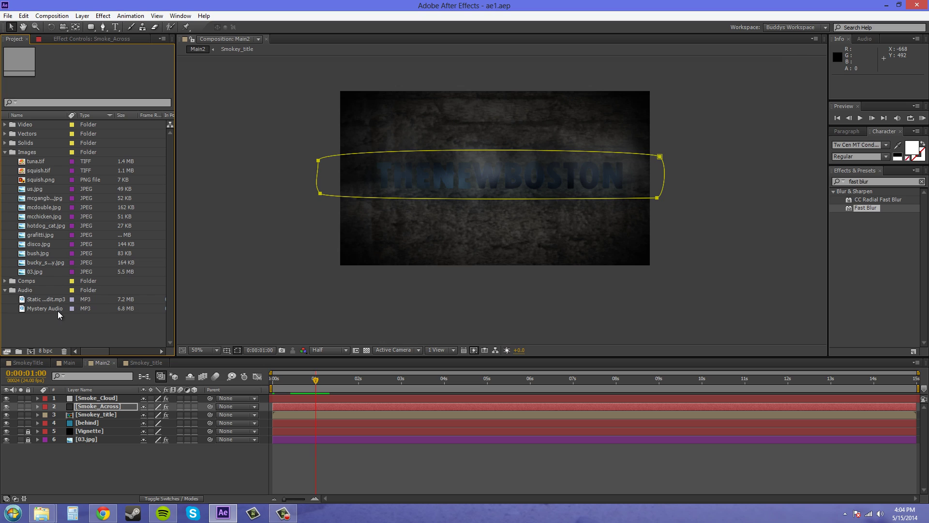
{"action": "left_click", "coordinate": [36, 300]}
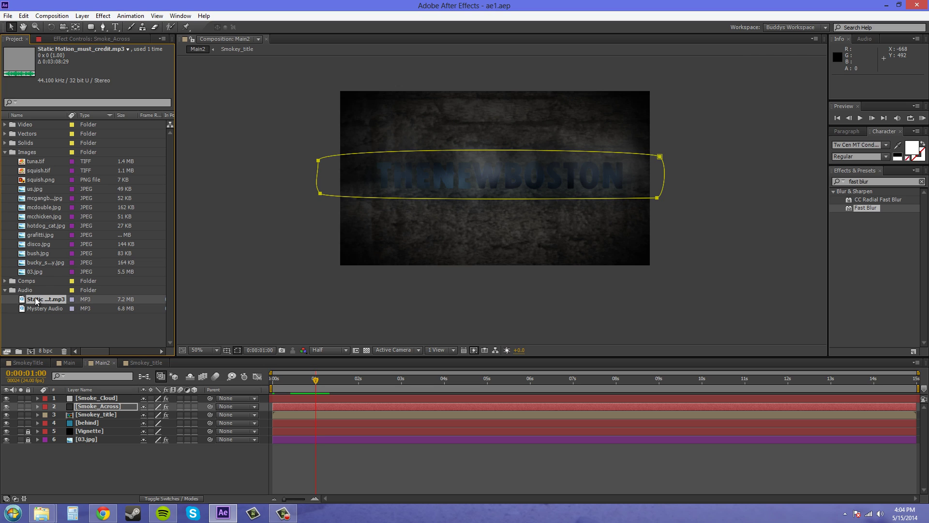
{"action": "left_click_drag", "start_coordinate": [43, 298], "coordinate": [71, 455]}
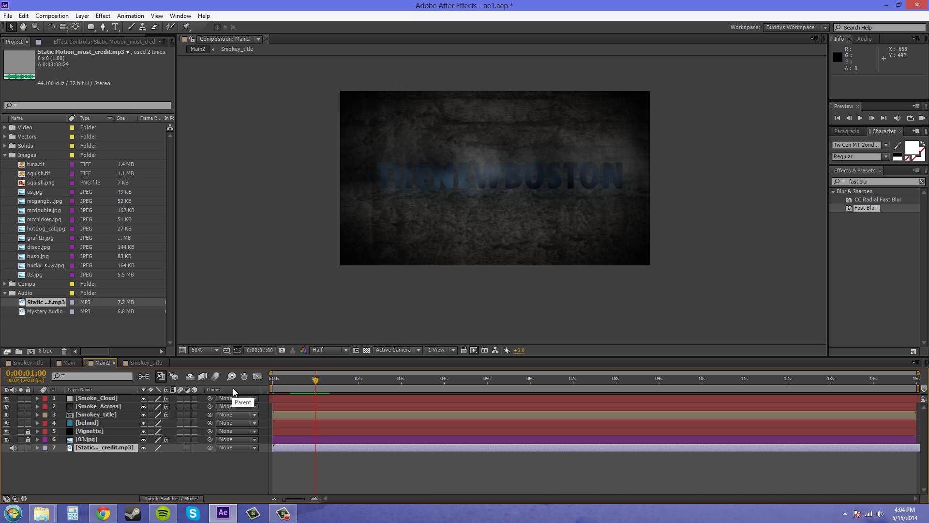
{"action": "left_click_drag", "start_coordinate": [312, 382], "coordinate": [252, 391]}
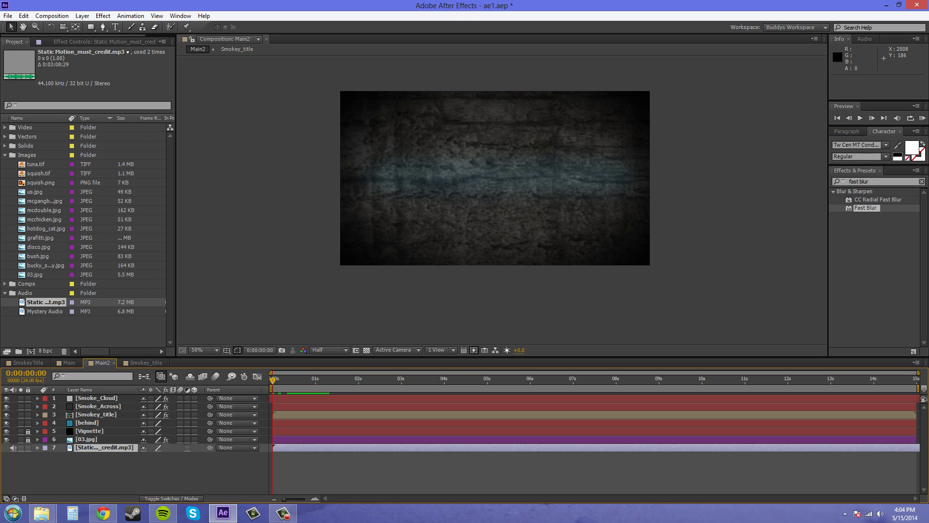
Step: Switch to Chrome, expand the licence details of Static Motion on incompetech.com, examine its required credit text, and return to After Effects
{"action": "key", "text": "alt+Tab"}
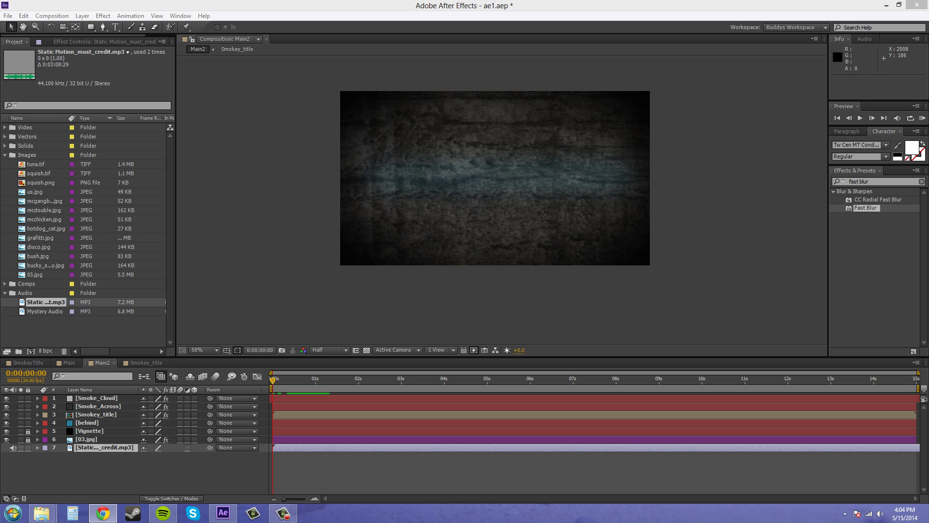
{"action": "left_click", "coordinate": [102, 513]}
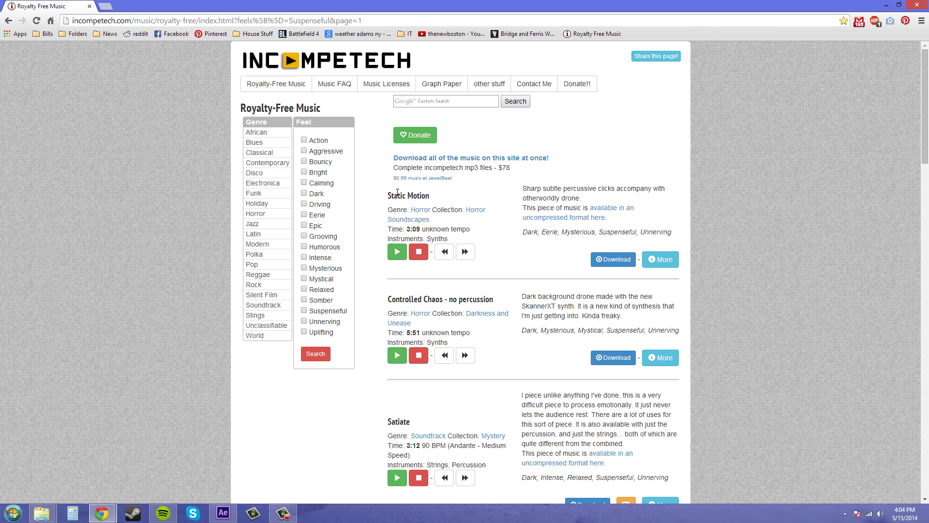
{"action": "left_click", "coordinate": [675, 264]}
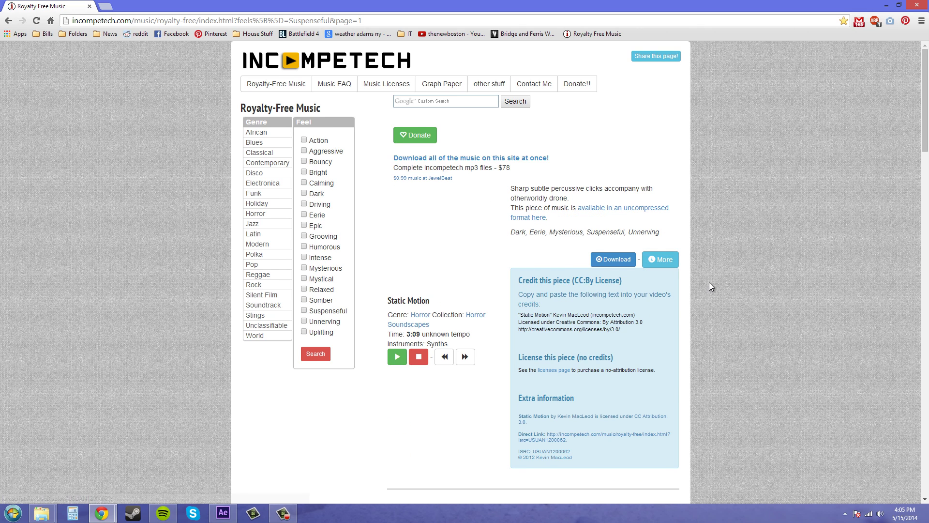
{"action": "scroll", "coordinate": [709, 284], "scroll_direction": "down", "scroll_amount": 1}
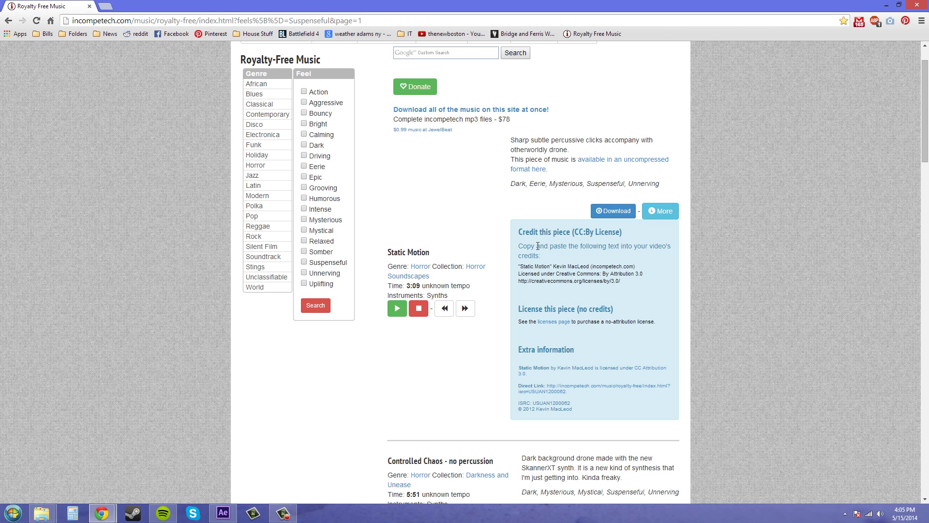
{"action": "scroll", "coordinate": [604, 254], "scroll_direction": "down", "scroll_amount": 1}
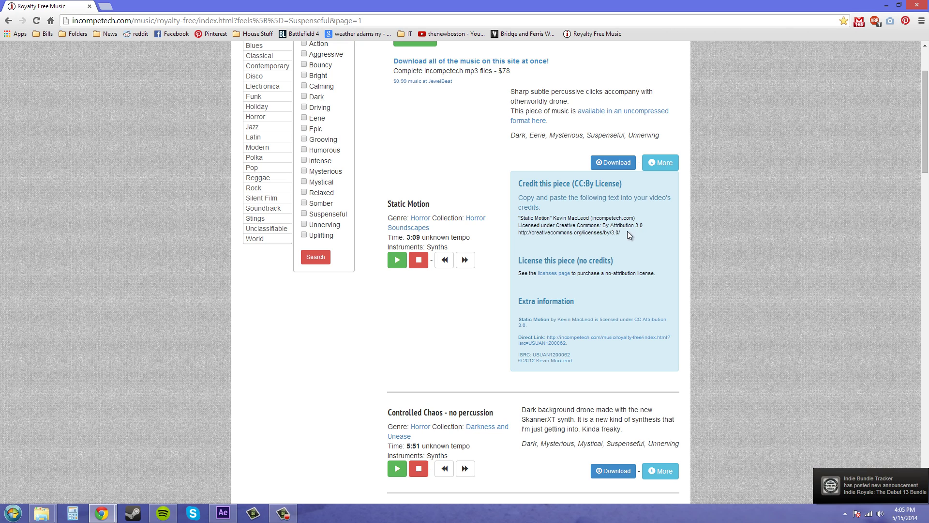
{"action": "left_click_drag", "start_coordinate": [627, 232], "coordinate": [519, 218]}
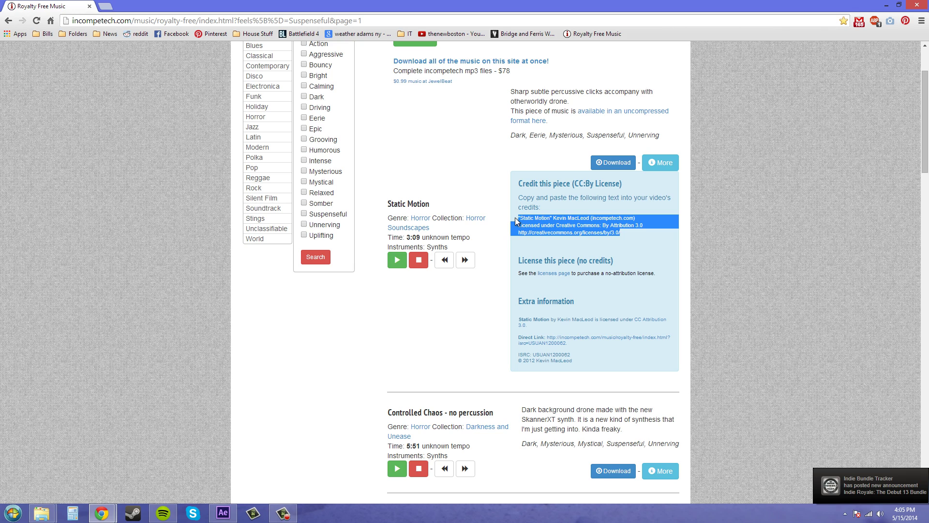
{"action": "left_click", "coordinate": [639, 239]}
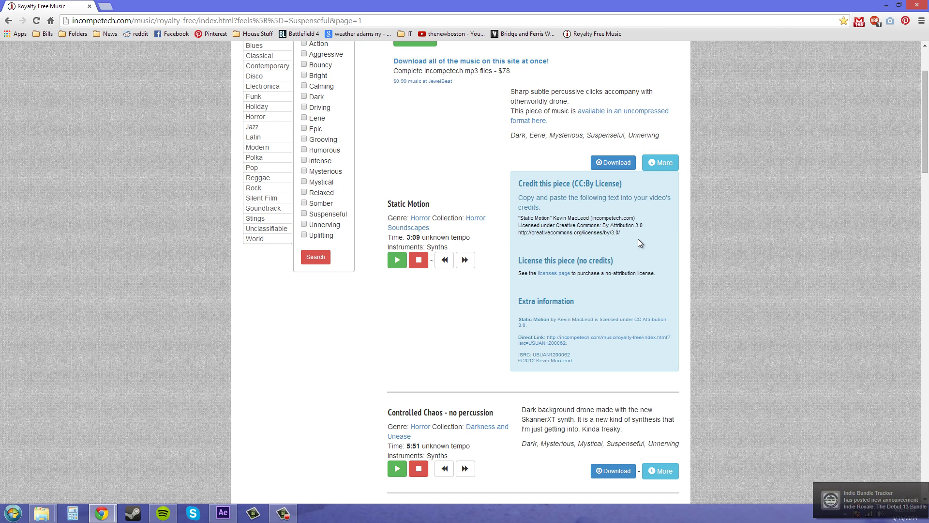
{"action": "scroll", "coordinate": [201, 132], "scroll_direction": "up", "scroll_amount": 1}
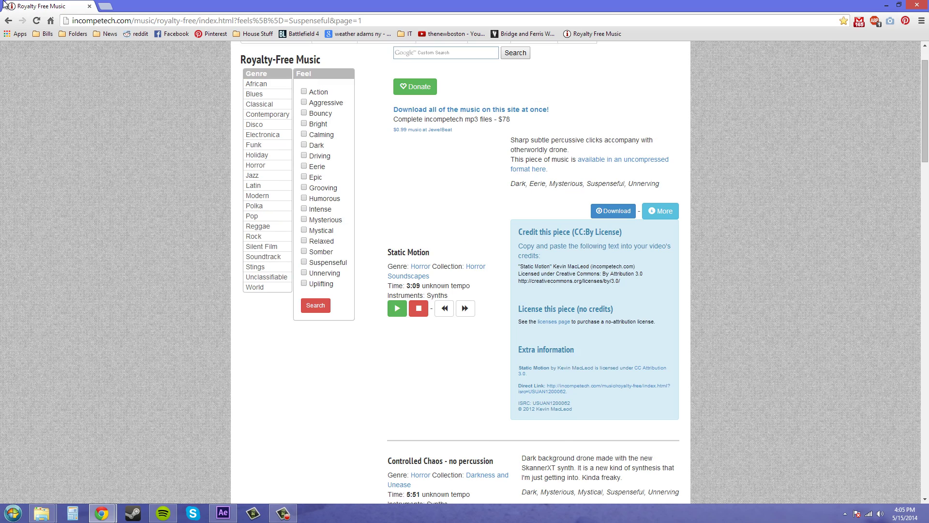
{"action": "key", "text": "alt+Tab"}
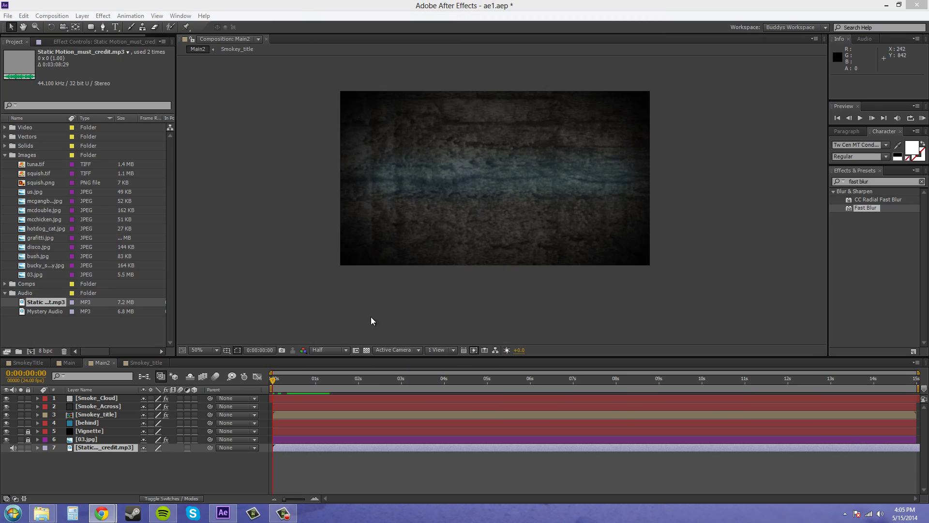
Step: Set the Main2 composition preview resolution to Full with the current time at 0:00:00:00
{"action": "left_click", "coordinate": [273, 386]}
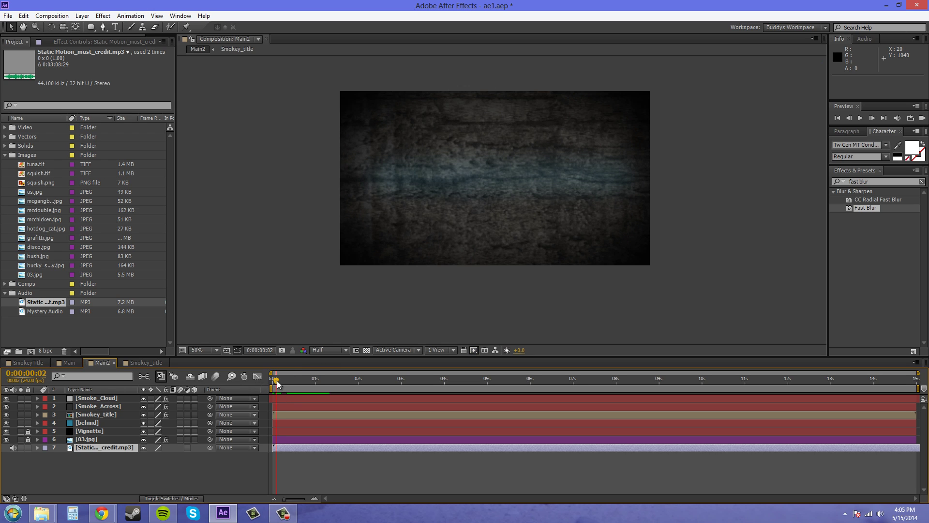
{"action": "left_click", "coordinate": [343, 350]}
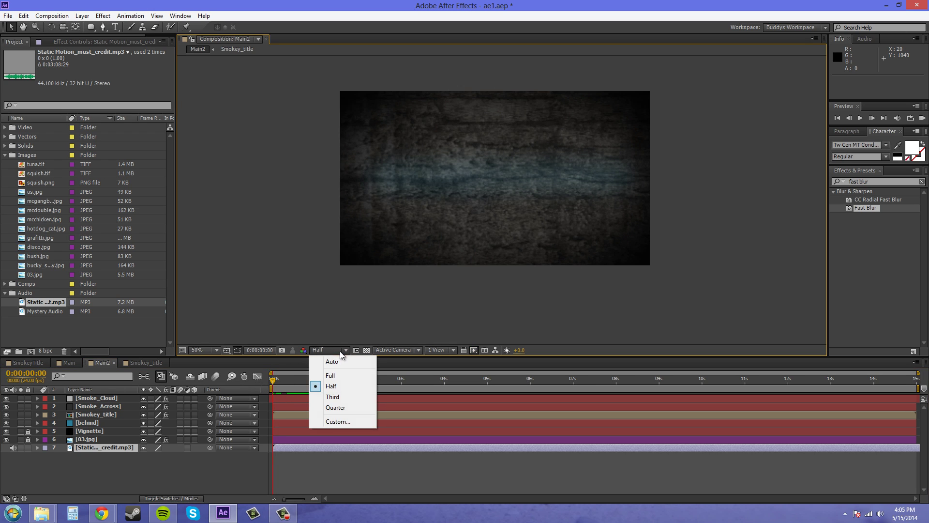
{"action": "left_click", "coordinate": [333, 376]}
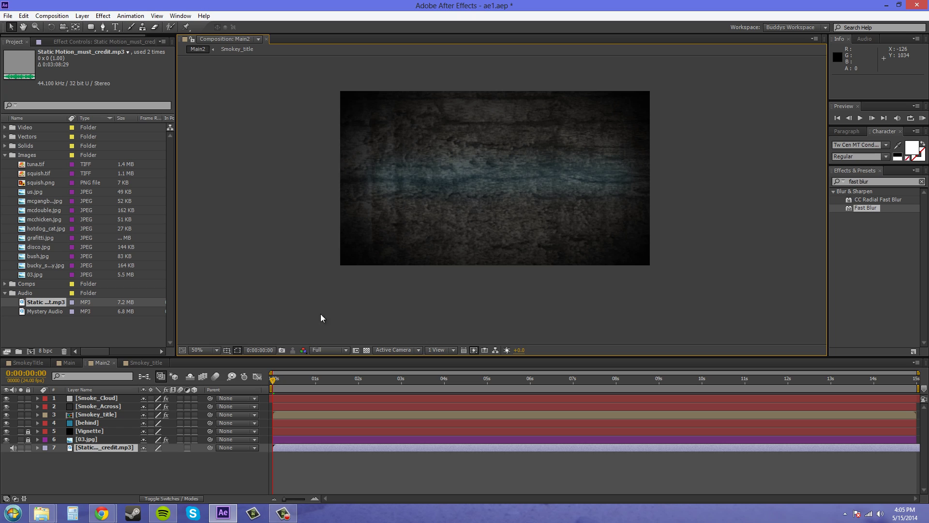
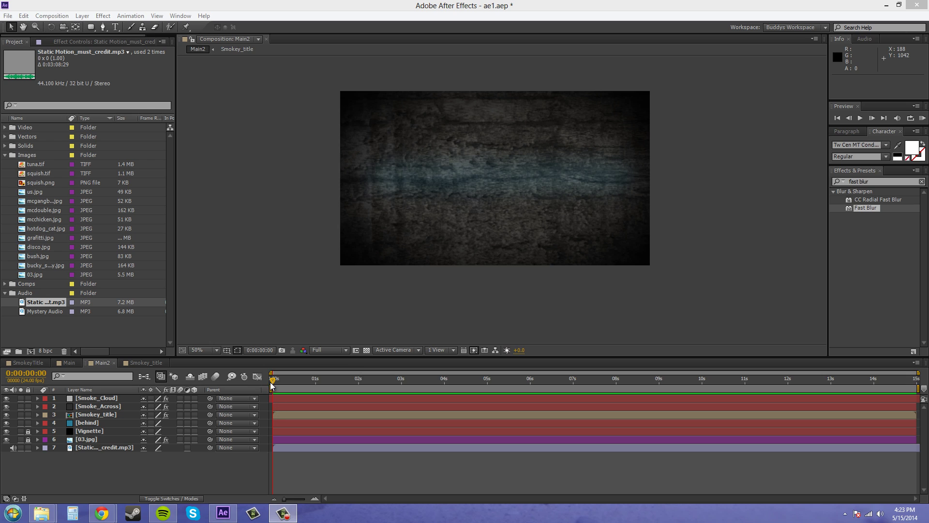
Step: Preview Main2 up to 0:00:04:00 and add the composition to the render queue
{"action": "left_click_drag", "start_coordinate": [272, 382], "coordinate": [443, 376]}
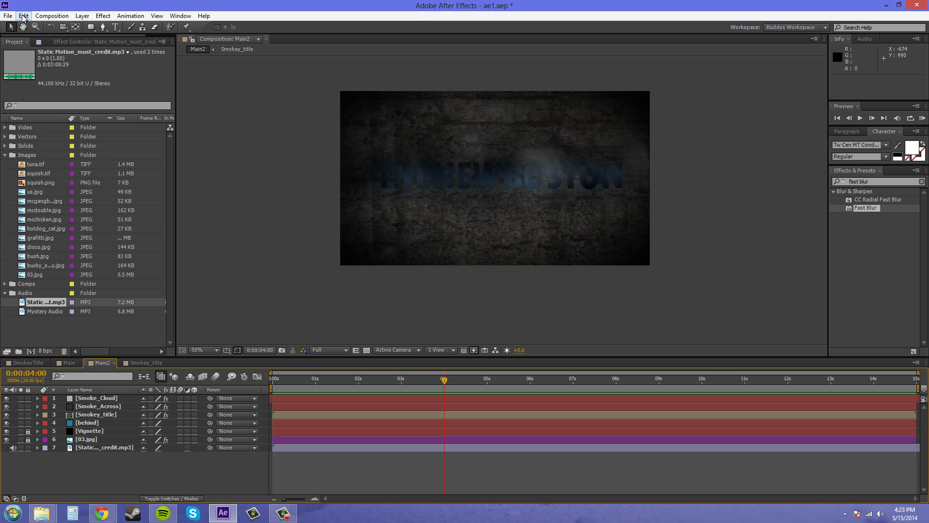
{"action": "left_click", "coordinate": [51, 16]}
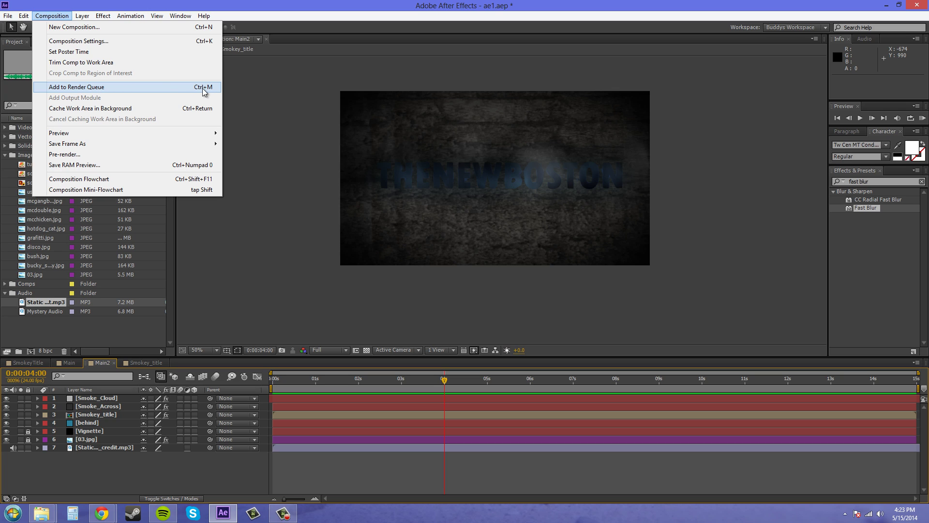
{"action": "left_click", "coordinate": [136, 88]}
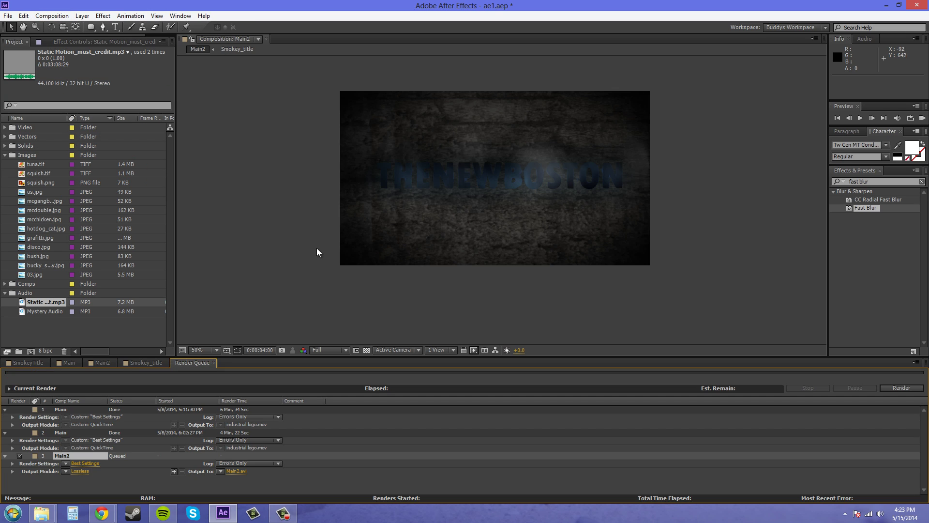
{"action": "key", "text": "comma"}
{"action": "key", "text": "comma"}
{"action": "key", "text": "comma"}
{"action": "key", "text": "comma"}
{"action": "key", "text": "comma"}
{"action": "key", "text": "comma"}
{"action": "key", "text": "period"}
{"action": "key", "text": "period"}
{"action": "key", "text": "period"}
{"action": "key", "text": "period"}
{"action": "key", "text": "period"}
{"action": "key", "text": "period"}
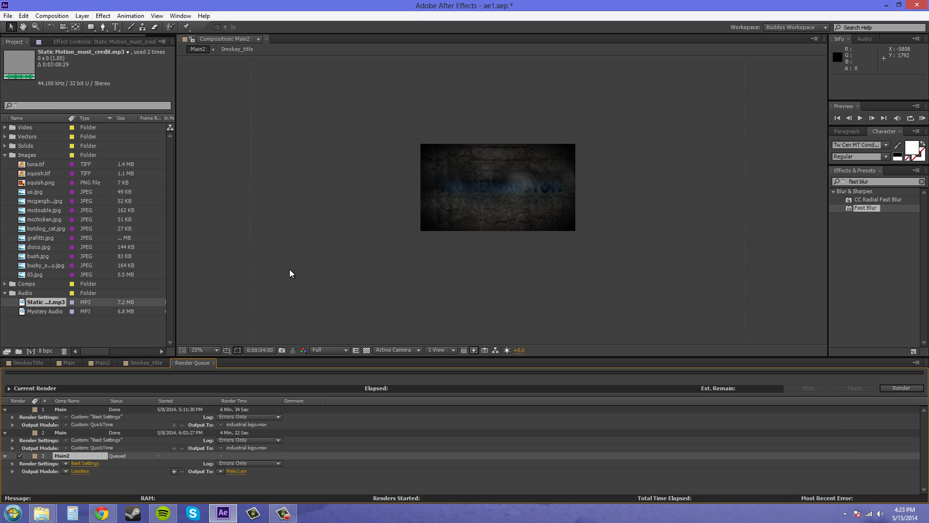
Step: Set the queued Main2 render's output file name to CreepyLogo in the Assets Videos folder
{"action": "left_click", "coordinate": [235, 471]}
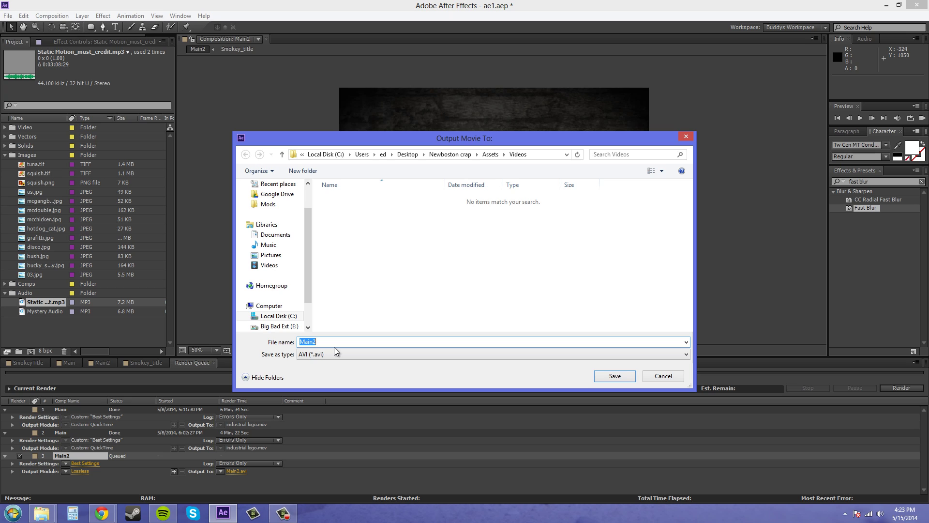
{"action": "type", "text": "CreepyLOgo"}
{"action": "left_click", "coordinate": [593, 376]}
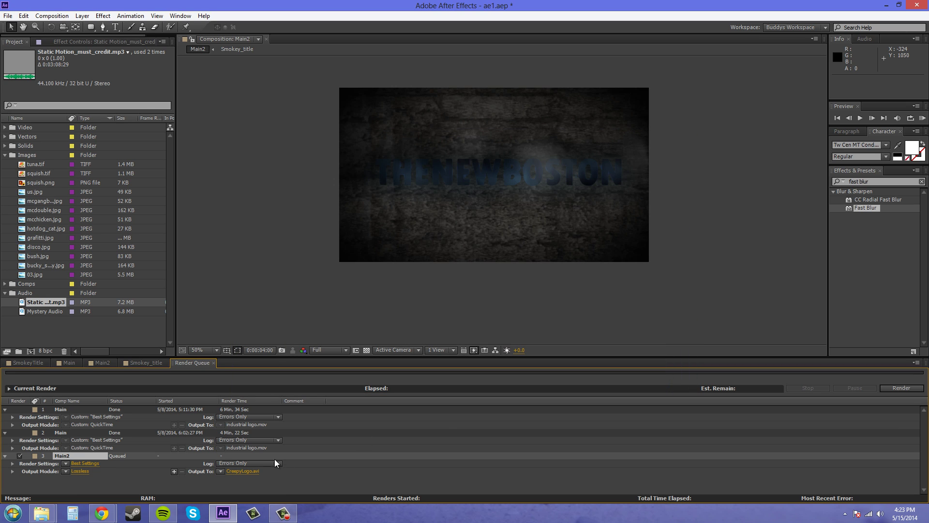
Step: Configure the Main2 output module as QuickTime with the Sorenson Video 3 codec and audio output enabled
{"action": "left_click", "coordinate": [80, 471]}
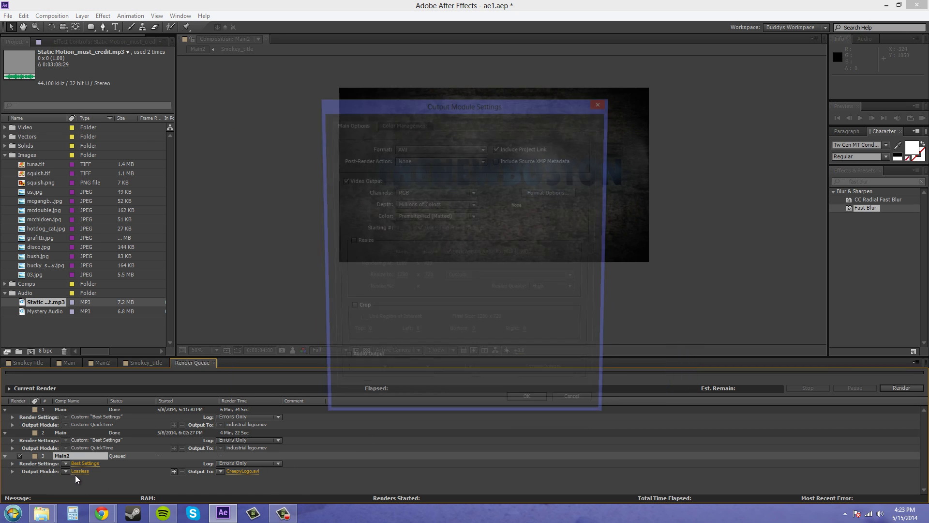
{"action": "left_click", "coordinate": [413, 146]}
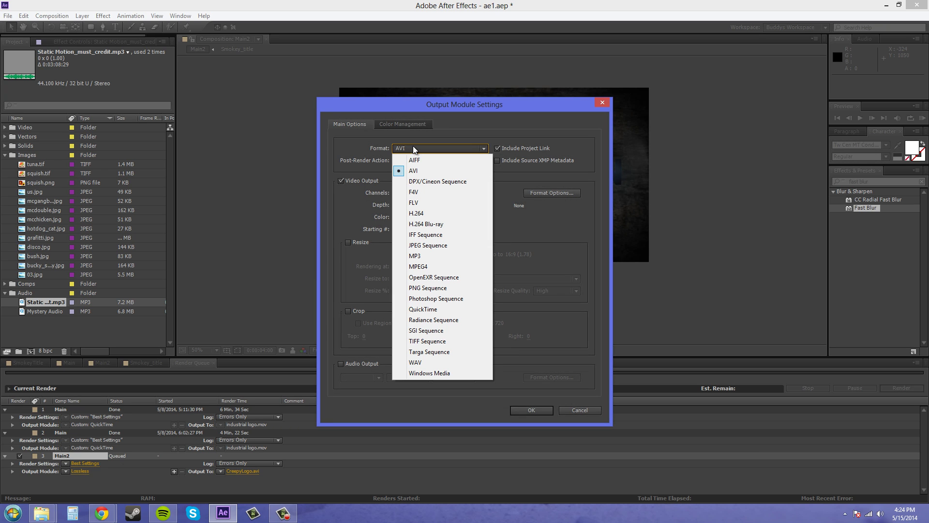
{"action": "left_click", "coordinate": [424, 309]}
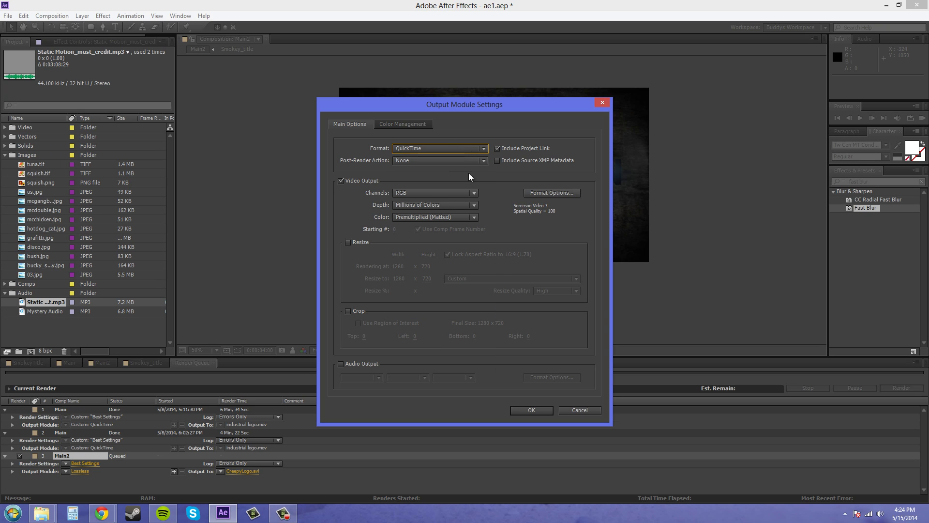
{"action": "left_click", "coordinate": [553, 193]}
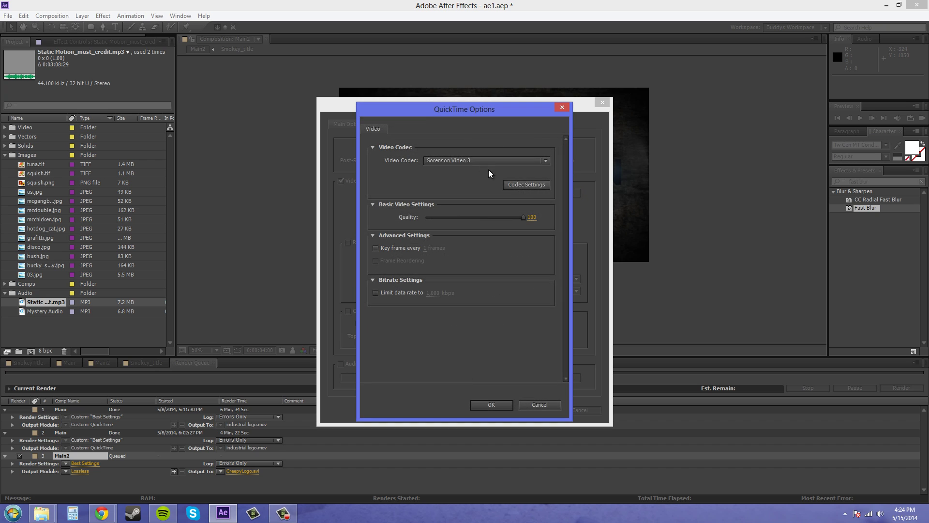
{"action": "left_click", "coordinate": [457, 160]}
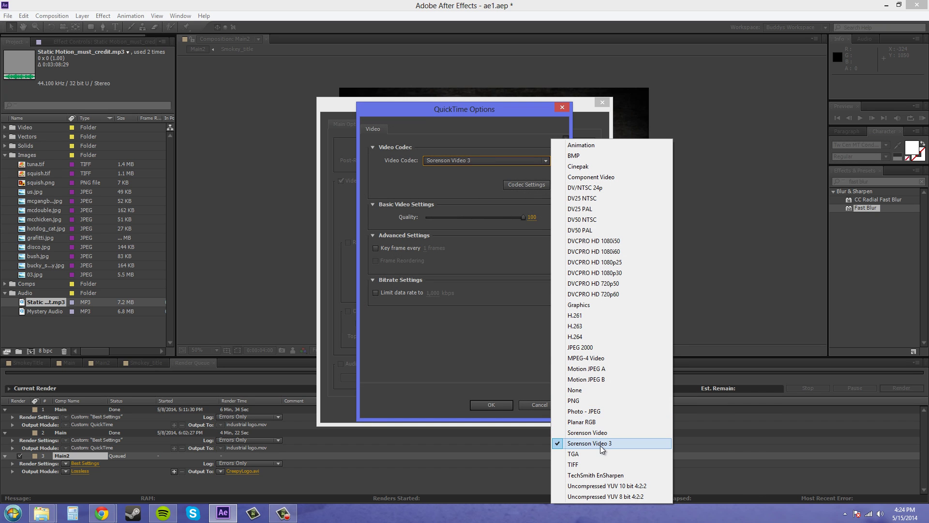
{"action": "left_click", "coordinate": [600, 444]}
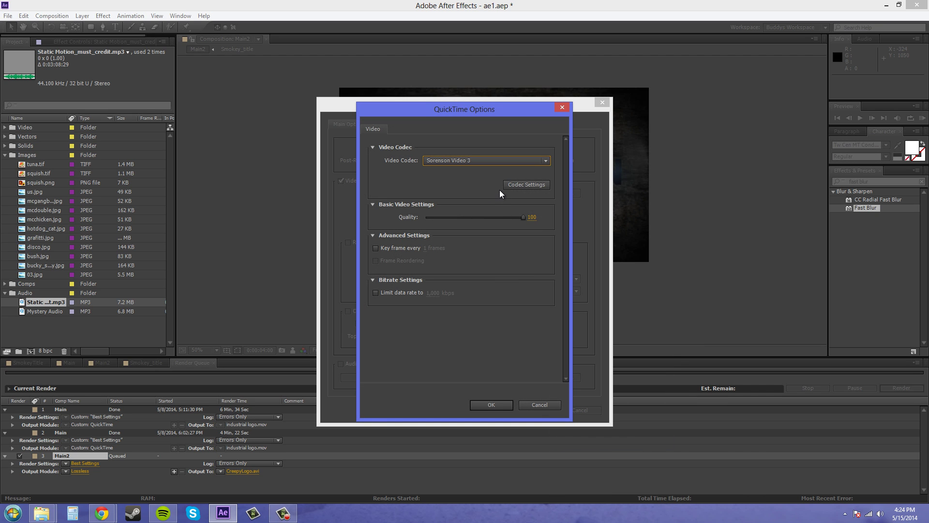
{"action": "left_click", "coordinate": [492, 405]}
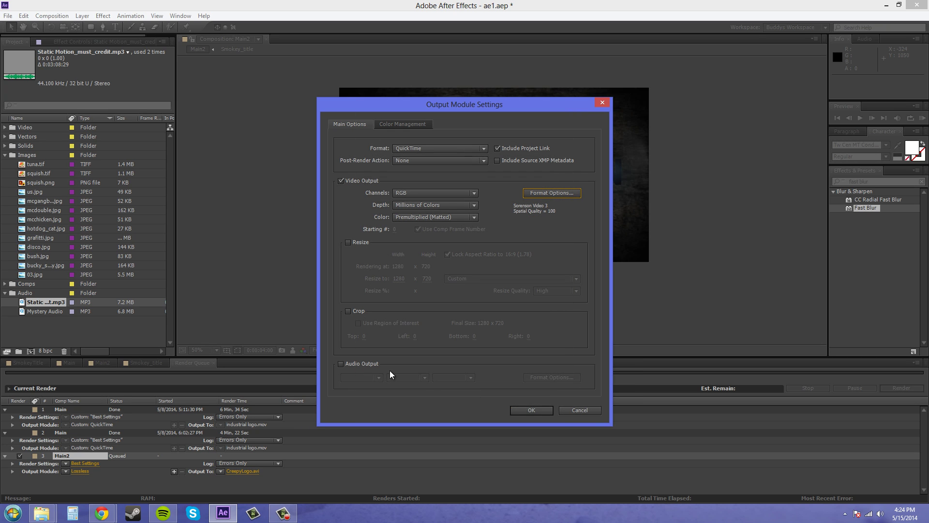
{"action": "left_click", "coordinate": [342, 365]}
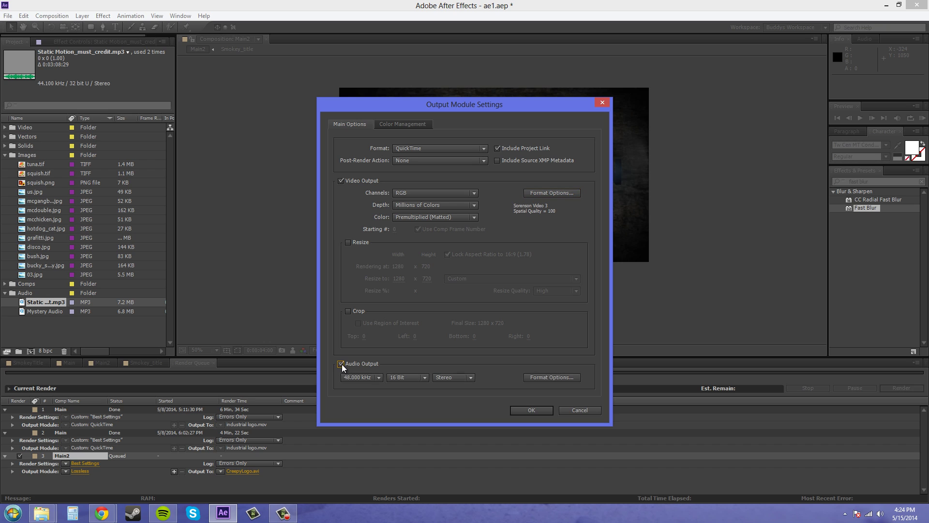
{"action": "left_click", "coordinate": [532, 410]}
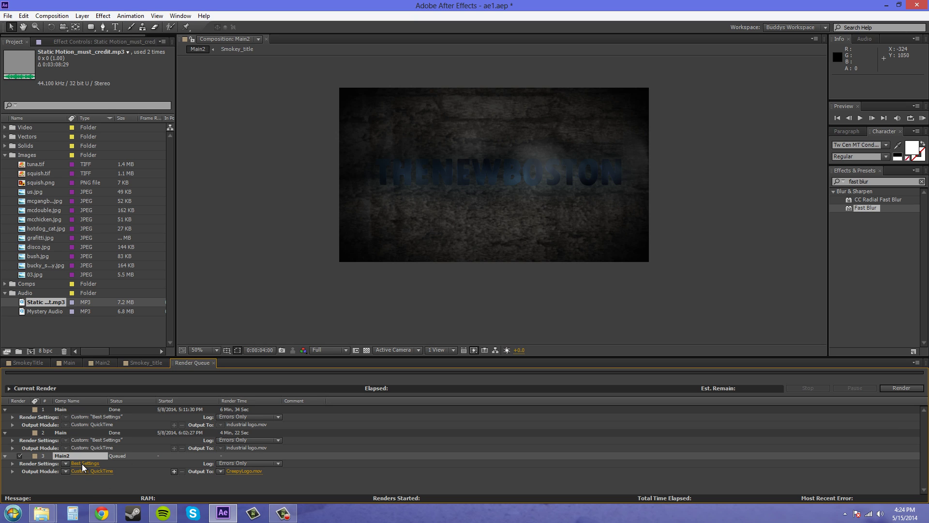
Step: Give the Main2 render settings a custom time span ending at 0:00:10:00
{"action": "left_click", "coordinate": [85, 463]}
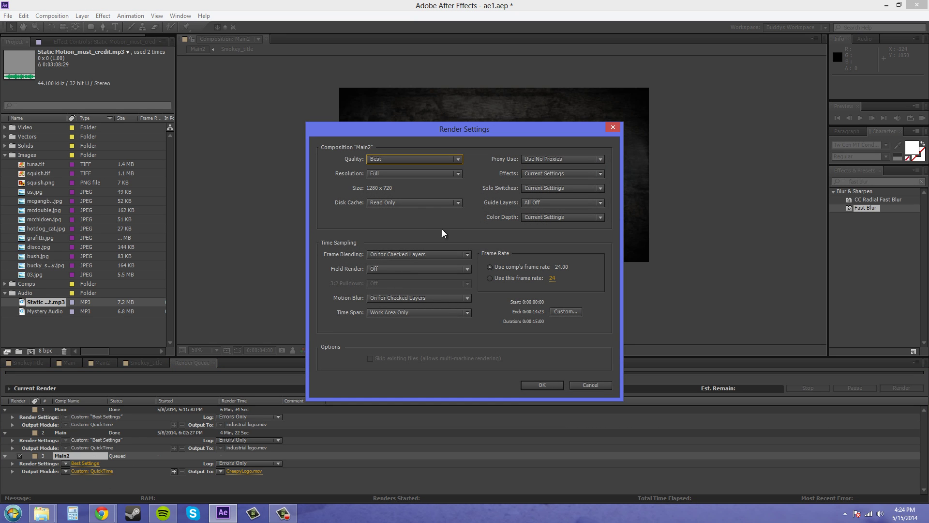
{"action": "left_click", "coordinate": [564, 312]}
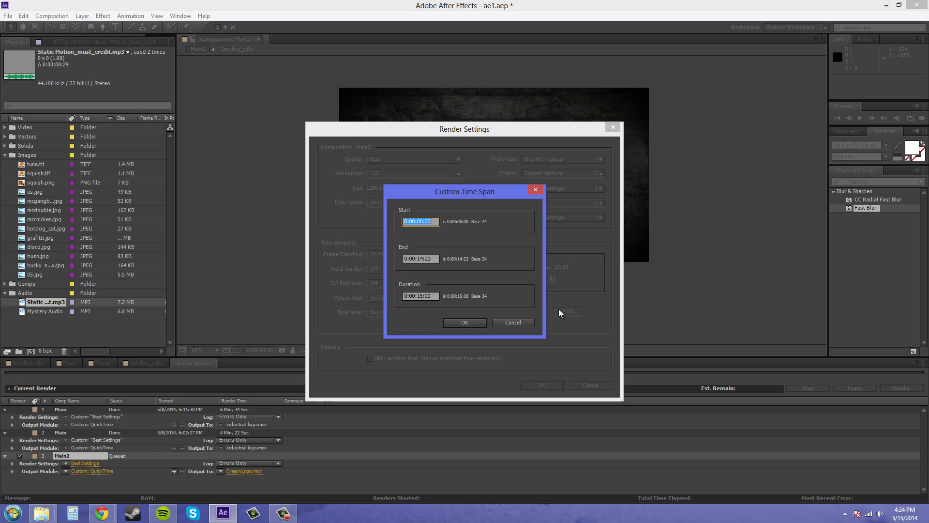
{"action": "left_click", "coordinate": [419, 257]}
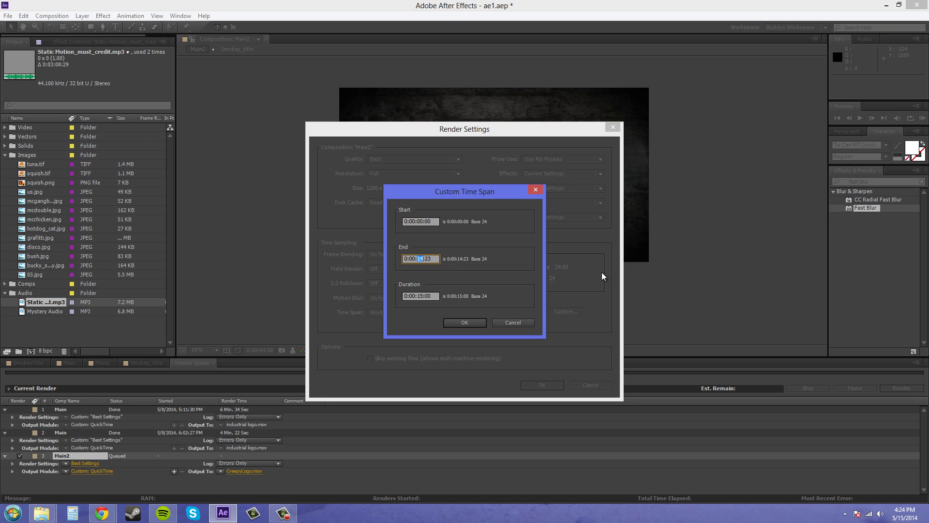
{"action": "type", "text": "10"}
{"action": "key", "text": "Tab"}
{"action": "left_click_drag", "start_coordinate": [426, 258], "coordinate": [438, 258]}
{"action": "type", "text": "00"}
{"action": "key", "text": "Tab"}
{"action": "left_click", "coordinate": [465, 322]}
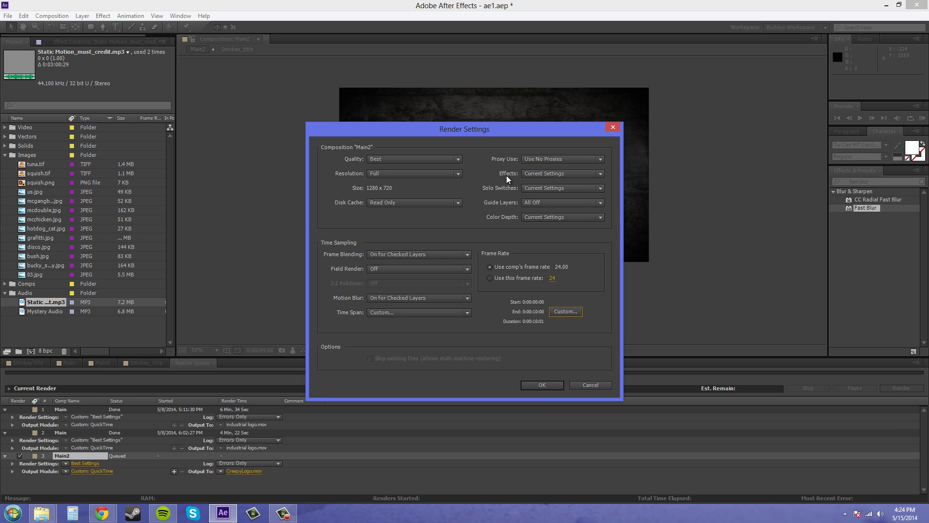
{"action": "left_click", "coordinate": [540, 386]}
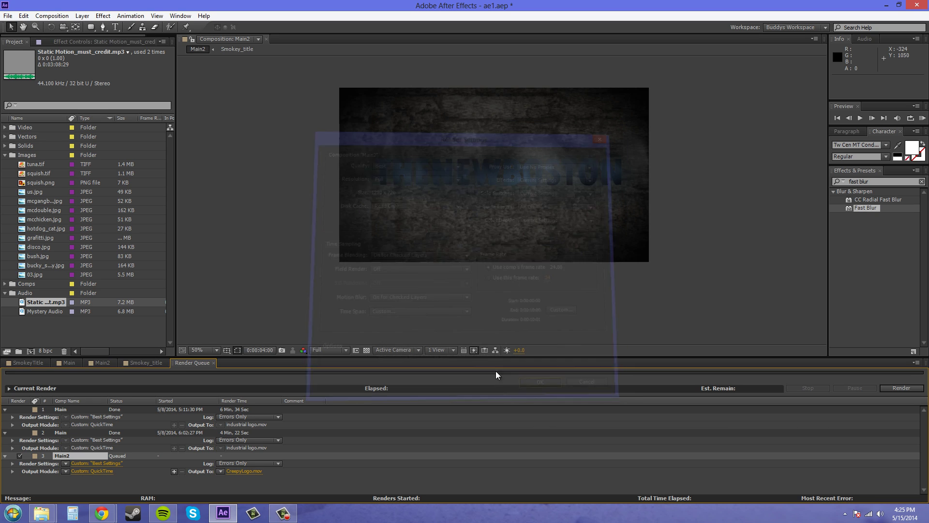